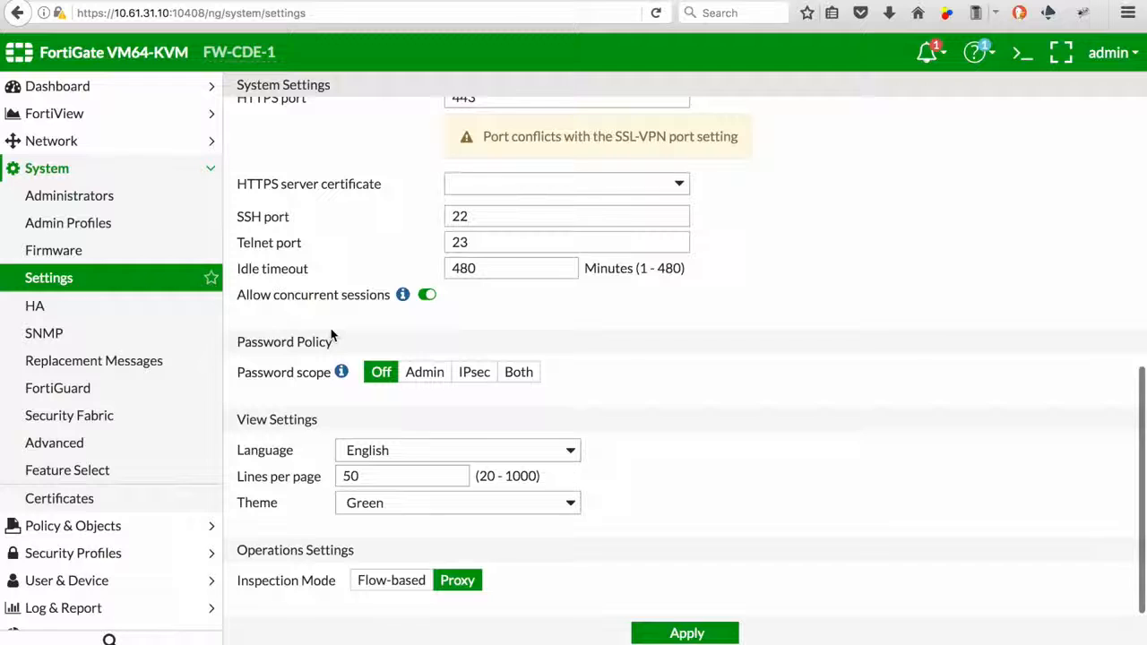
Set the inspection mode to Flow-based and the NGFW mode to Policy-based, and apply the system settings
{"action": "left_click", "coordinate": [391, 580]}
{"action": "scroll", "coordinate": [535, 586], "scroll_direction": "down", "scroll_amount": 1}
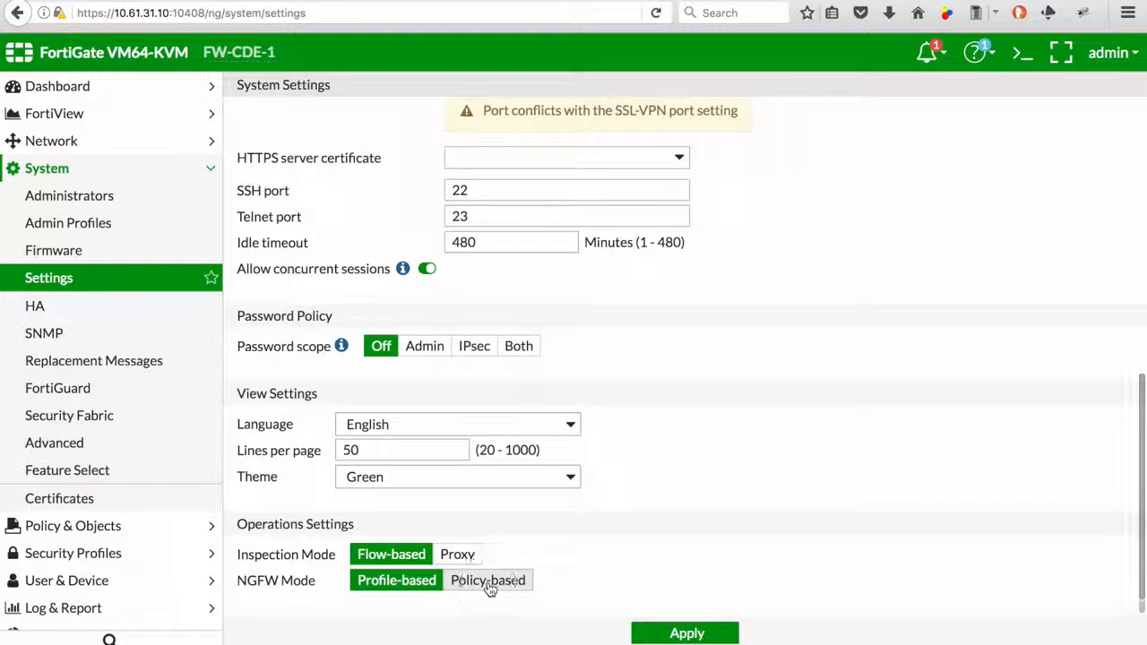
{"action": "left_click", "coordinate": [491, 580]}
{"action": "scroll", "coordinate": [645, 552], "scroll_direction": "down", "scroll_amount": 1}
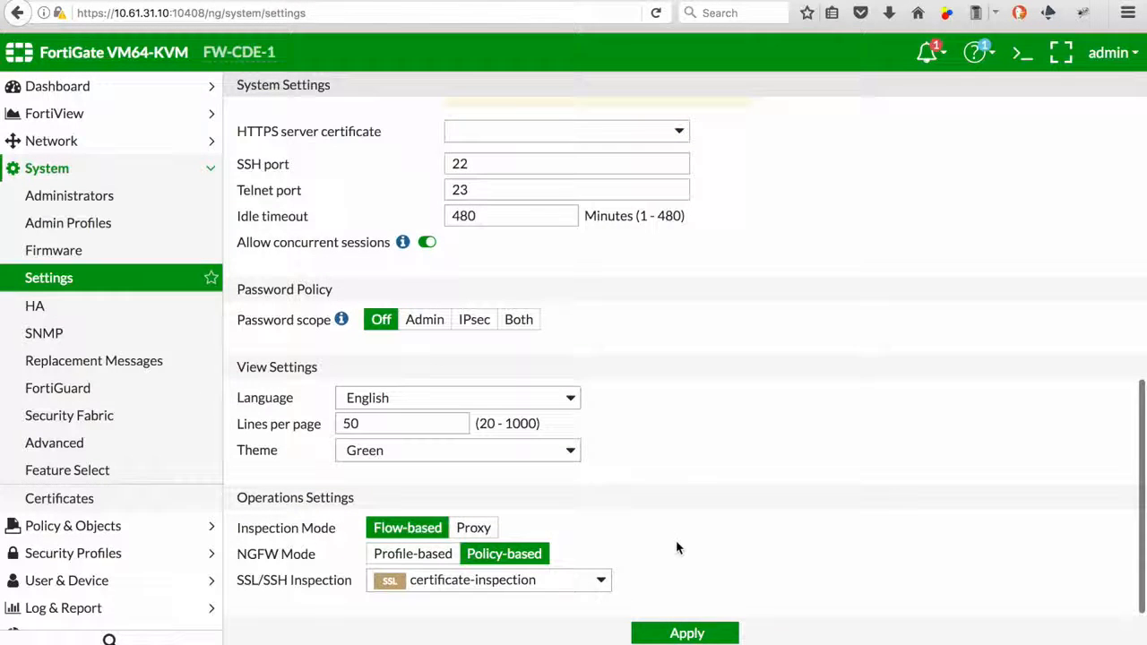
{"action": "left_click", "coordinate": [696, 633]}
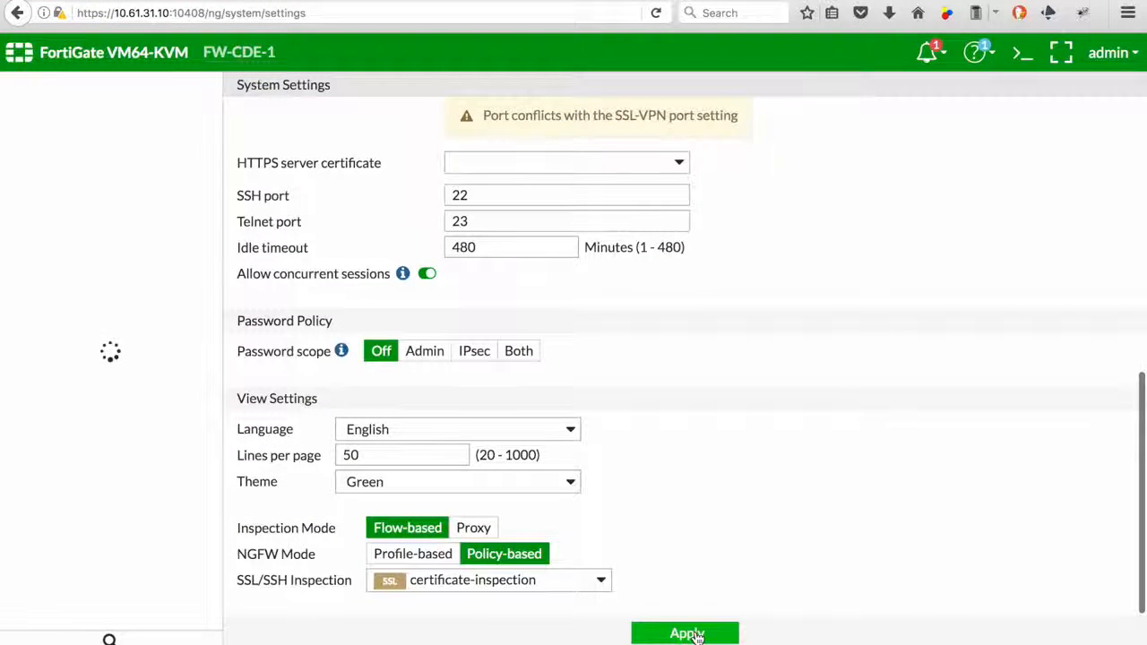
{"action": "left_click", "coordinate": [696, 634]}
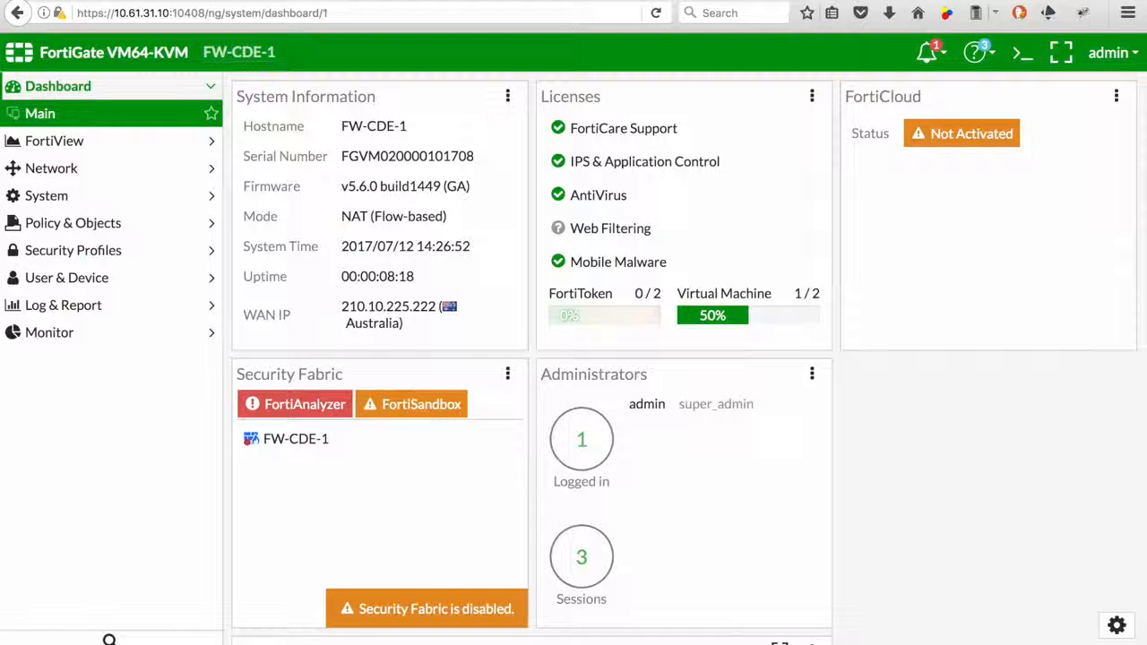
Add the Facebook application to the IPv4 policy ALLOW-INT-USER-1--UNTRUST and save the policy
{"action": "left_click", "coordinate": [63, 223]}
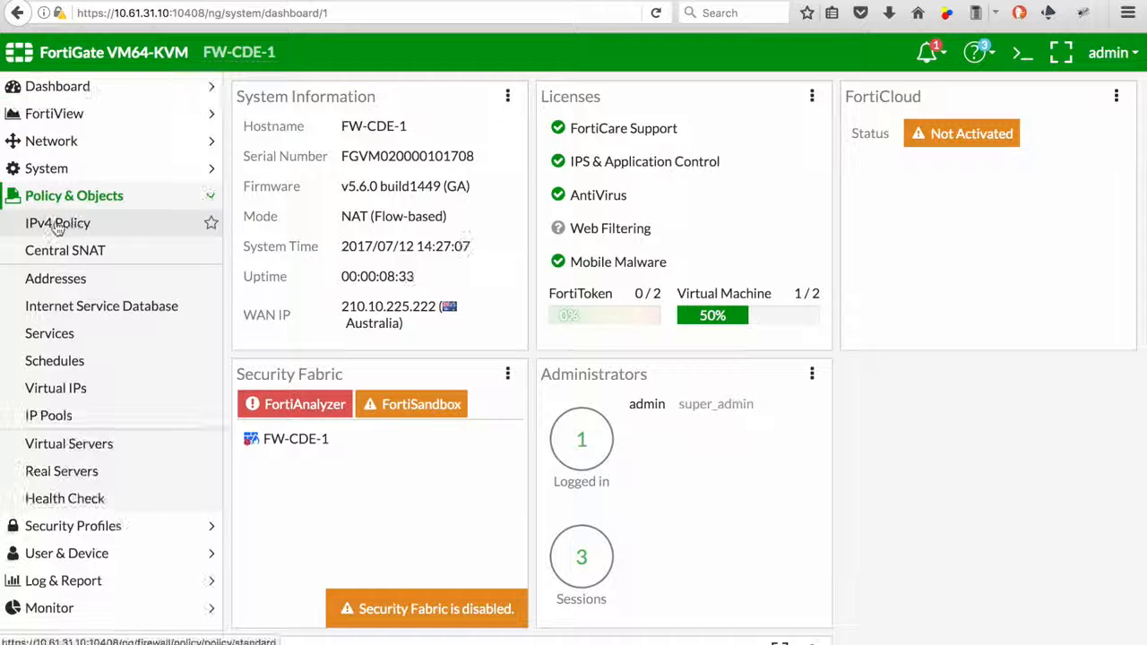
{"action": "left_click", "coordinate": [78, 227]}
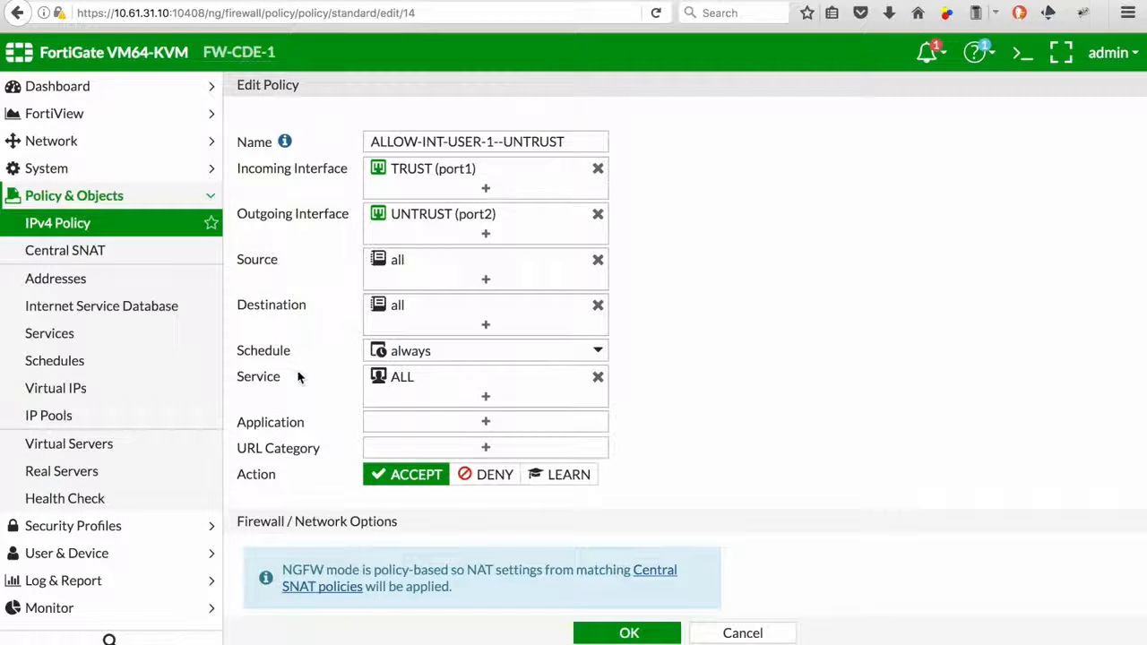
{"action": "scroll", "coordinate": [298, 378], "scroll_direction": "down", "scroll_amount": 2}
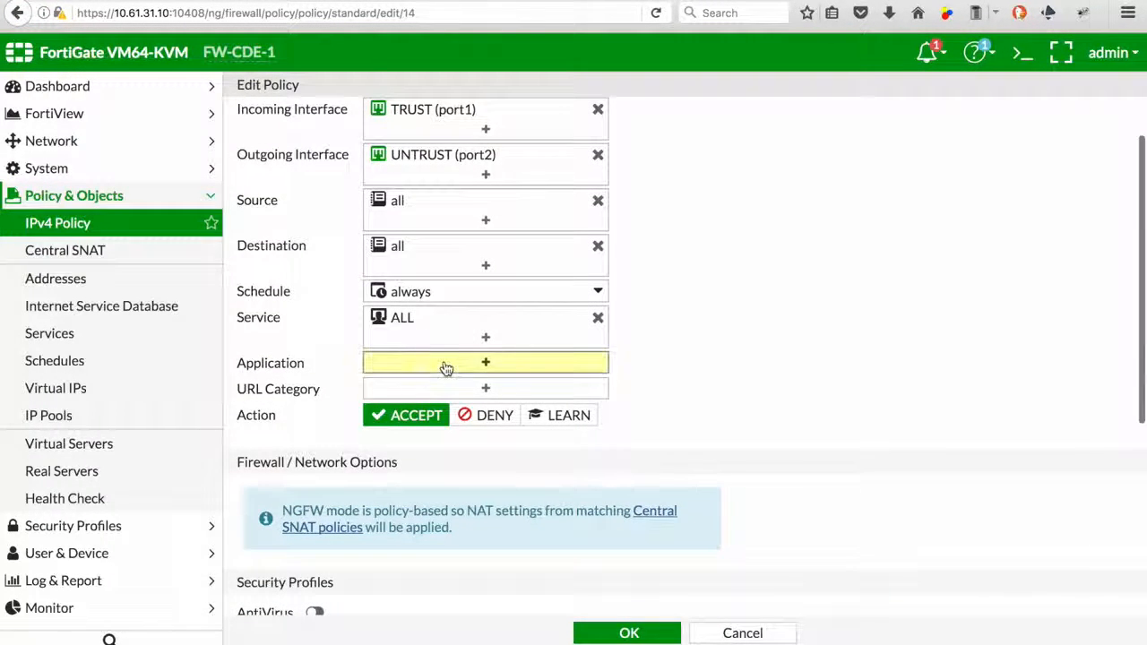
{"action": "left_click", "coordinate": [446, 368]}
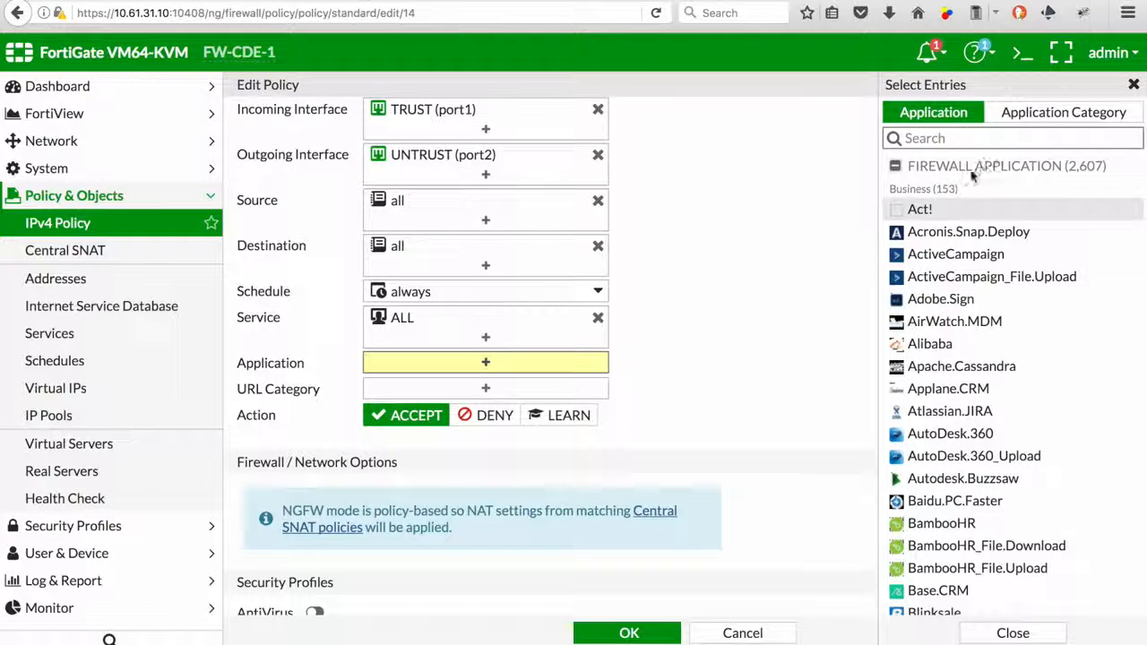
{"action": "type", "text": "face"}
{"action": "scroll", "coordinate": [955, 436], "scroll_direction": "down", "scroll_amount": 3}
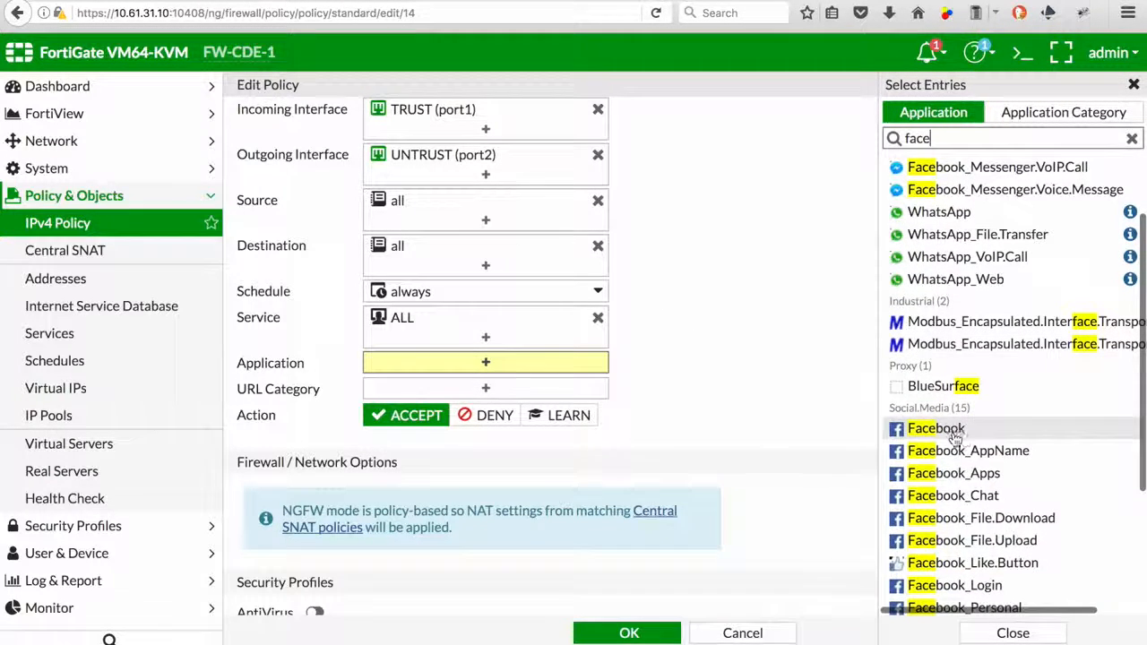
{"action": "left_click", "coordinate": [946, 433]}
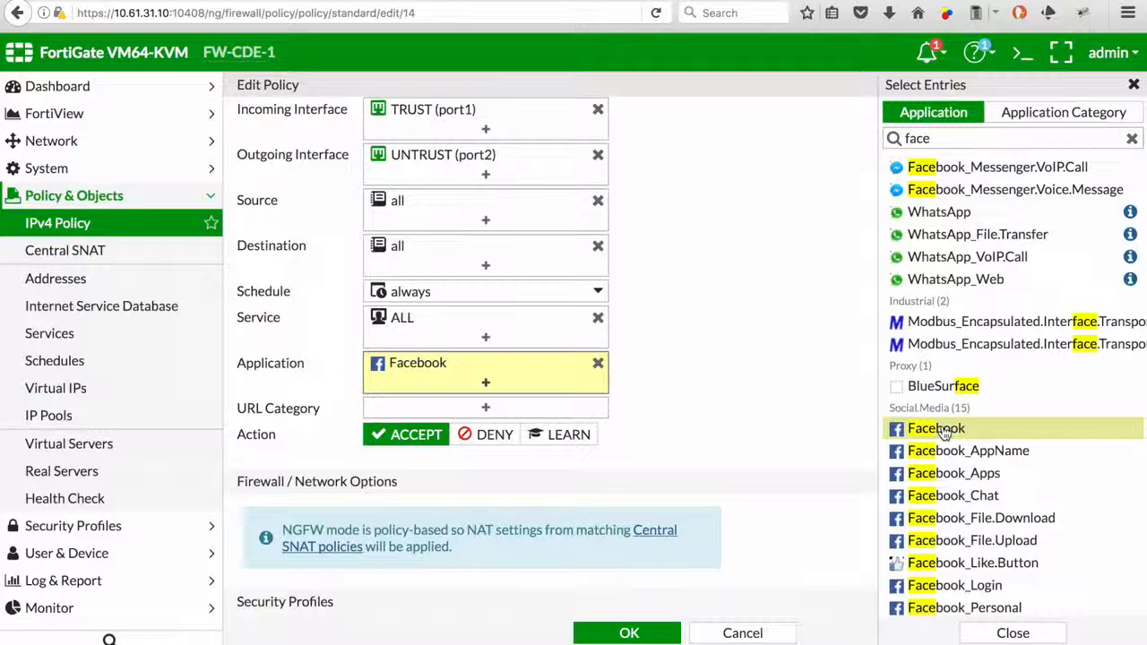
{"action": "scroll", "coordinate": [675, 395], "scroll_direction": "down", "scroll_amount": 2}
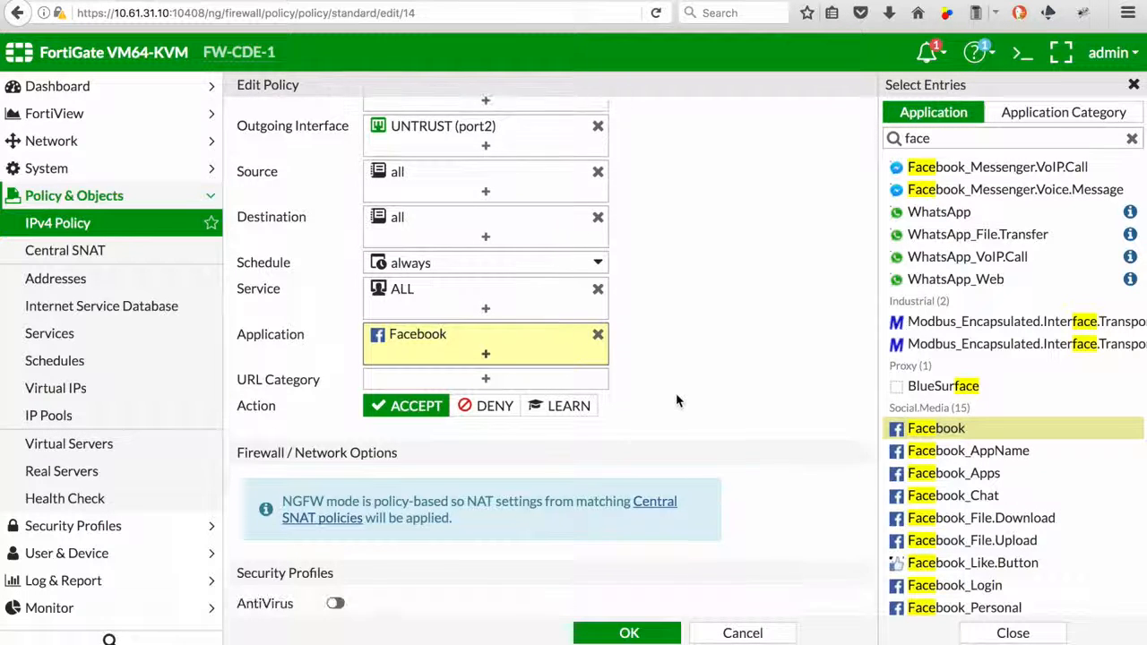
{"action": "scroll", "coordinate": [676, 394], "scroll_direction": "down", "scroll_amount": 5}
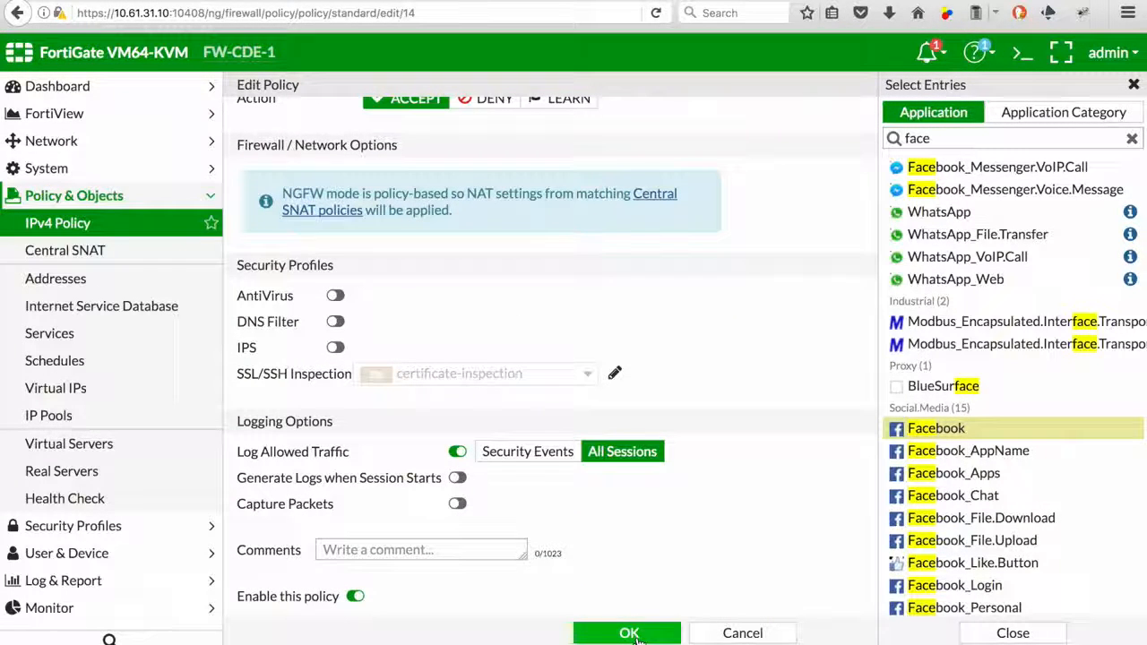
{"action": "left_click", "coordinate": [630, 633]}
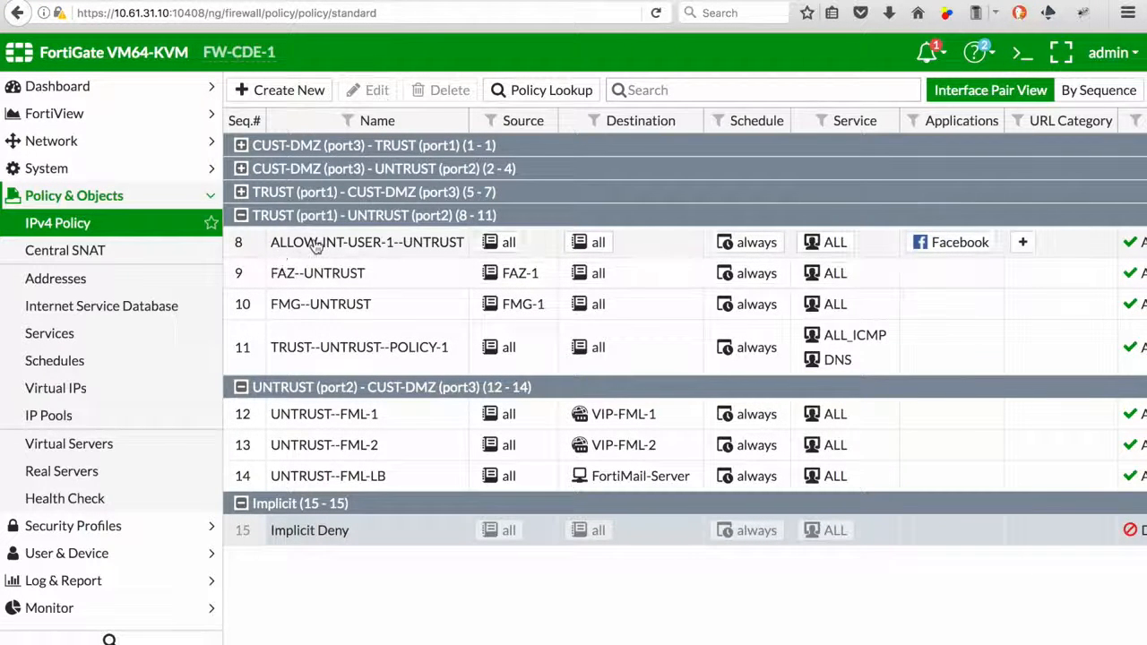
Copy the ALLOW-INT-USER-1--UNTRUST policy and paste the duplicate directly below it
{"action": "right_click", "coordinate": [315, 248]}
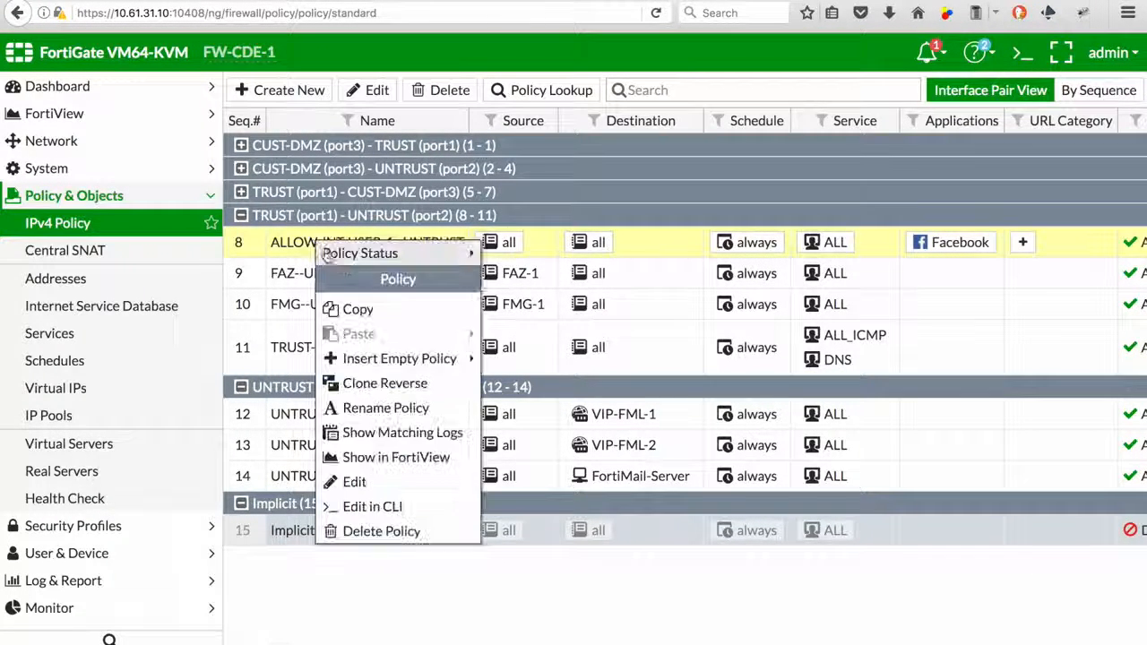
{"action": "left_click", "coordinate": [385, 310]}
{"action": "right_click", "coordinate": [334, 249]}
{"action": "mouse_move", "coordinate": [412, 342]}
{"action": "left_click", "coordinate": [543, 363]}
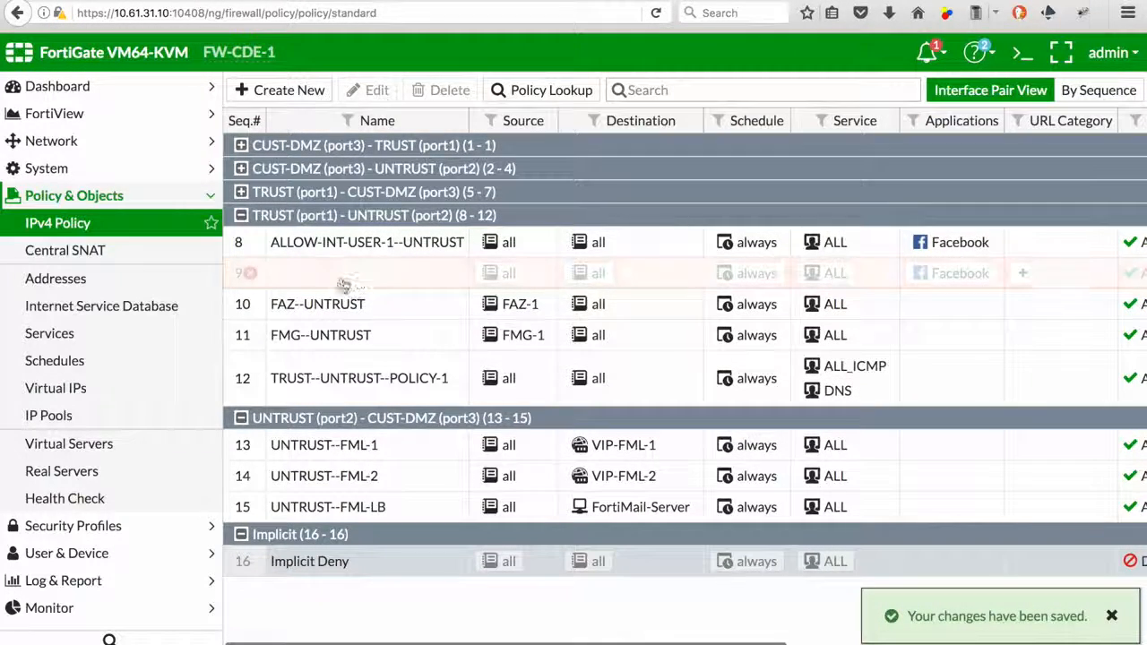
Rename the original Facebook policy to TRUST--UNTRUST-APP-CONTROL-1, copy that name for reuse and save the policy
{"action": "double_click", "coordinate": [295, 243]}
{"action": "left_click_drag", "start_coordinate": [384, 141], "coordinate": [549, 144]}
{"action": "type", "text": "TRUST--UNTRUST-APP-CONTROL-1"}
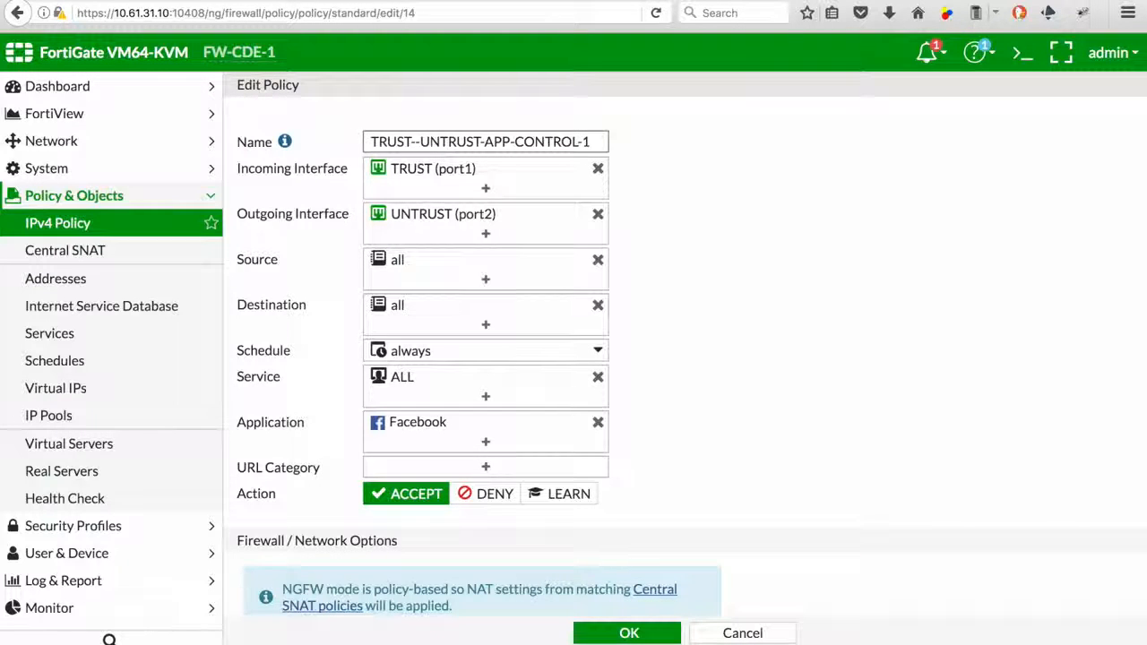
{"action": "key", "text": "ctrl+a"}
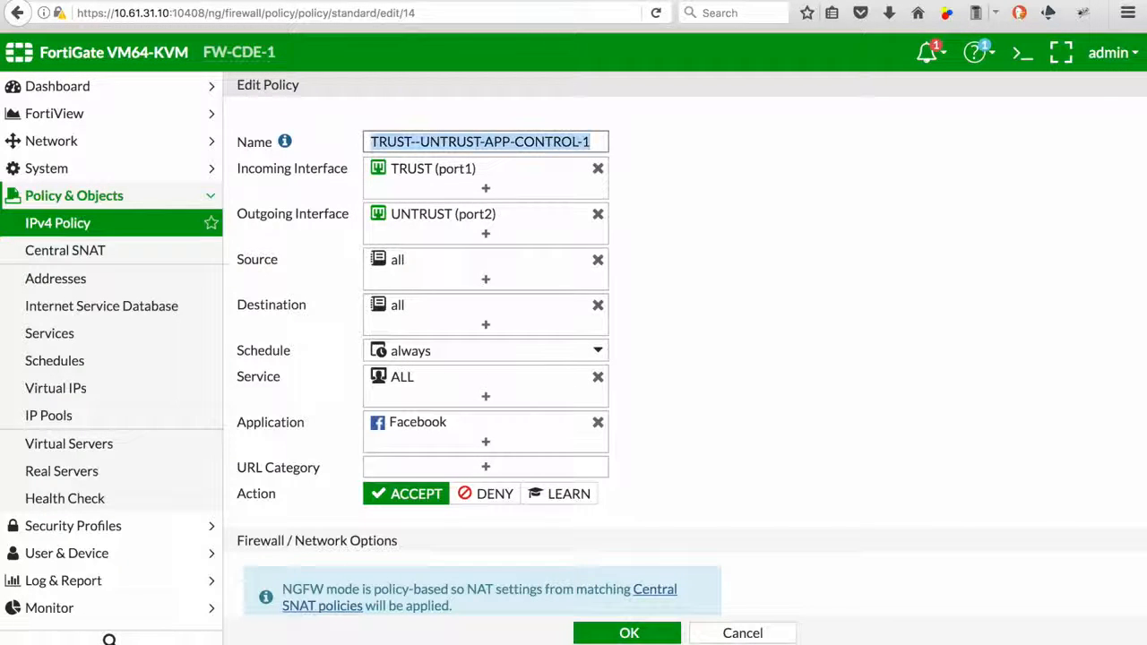
{"action": "left_click", "coordinate": [618, 635]}
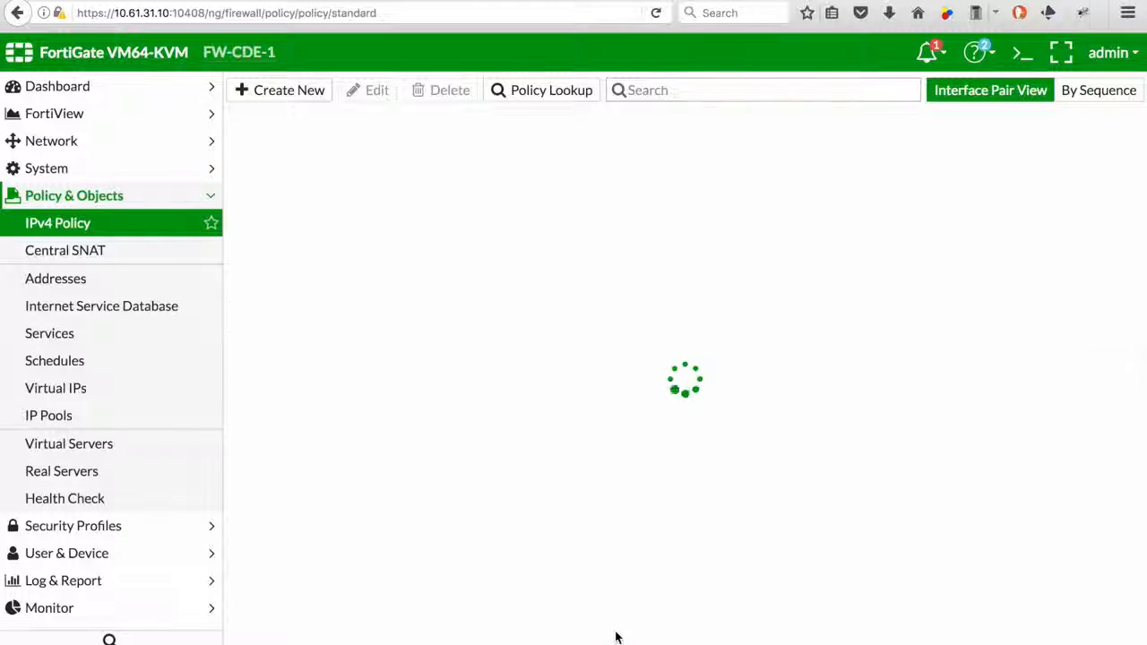
Open the unnamed duplicate policy for editing and name it TRUST--UNTRUST-APP-CONTROL-2
{"action": "double_click", "coordinate": [358, 274]}
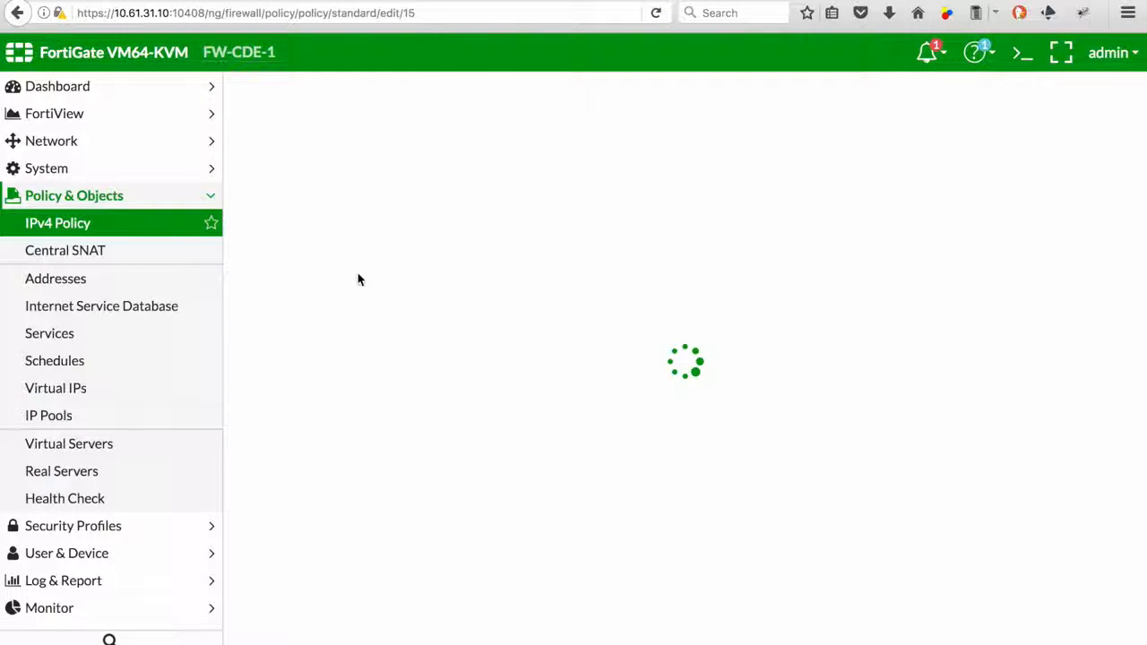
{"action": "left_click", "coordinate": [440, 146]}
{"action": "key", "text": "super+v"}
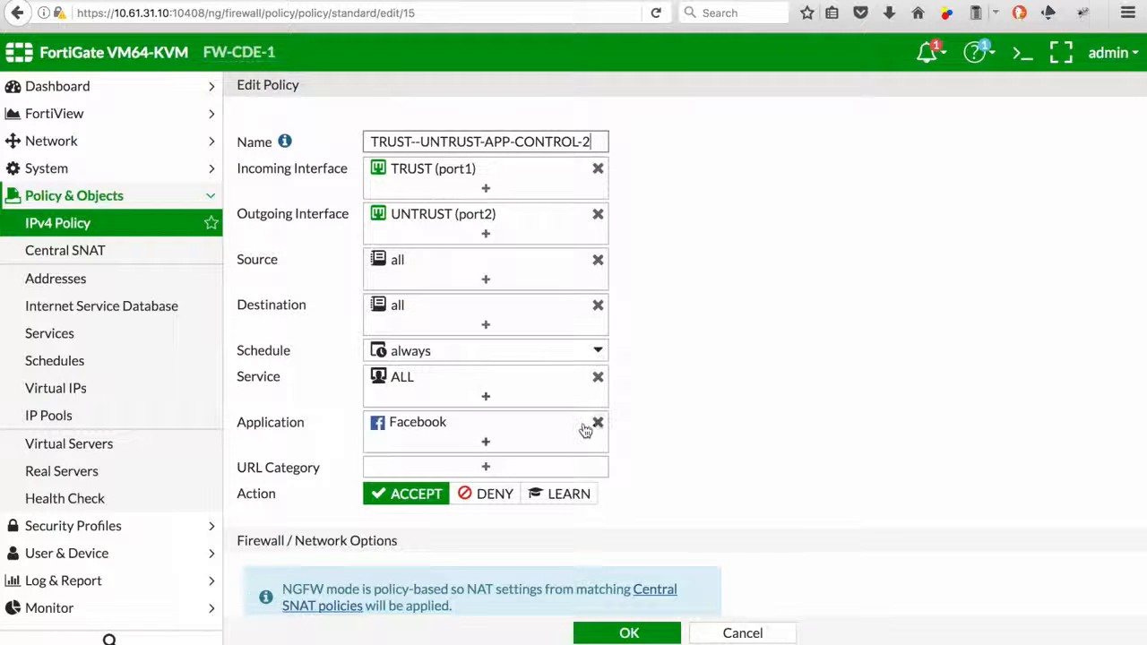
Replace Facebook with YouTube as the policy's application, set its action to DENY and save it
{"action": "left_click", "coordinate": [546, 431]}
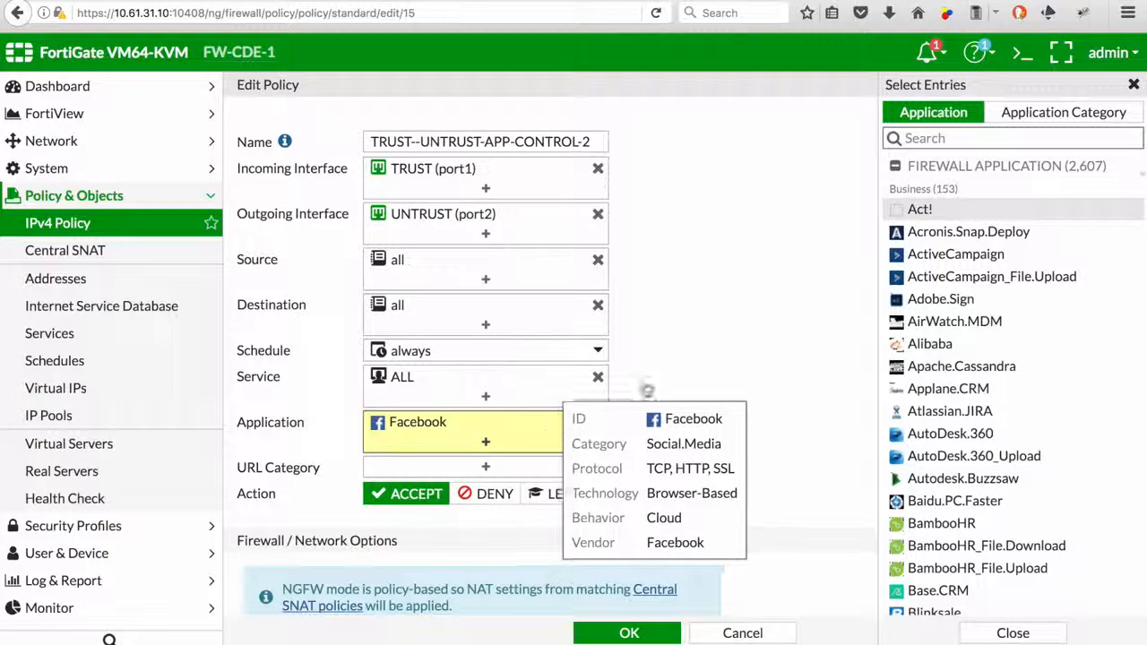
{"action": "type", "text": "you"}
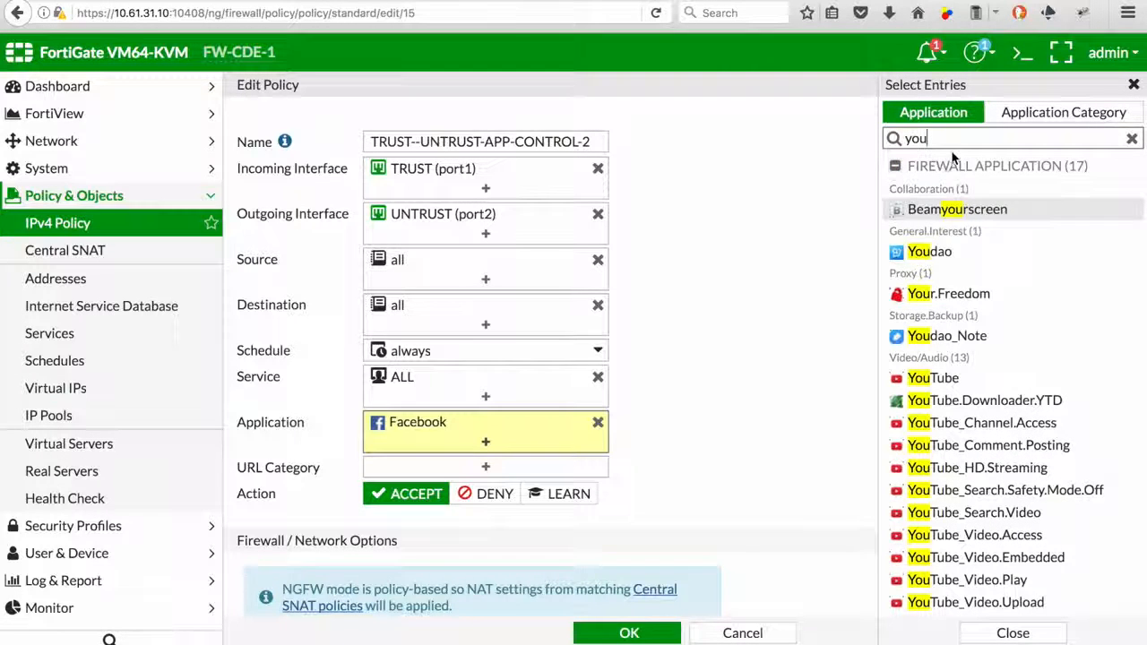
{"action": "left_click", "coordinate": [923, 378]}
{"action": "left_click", "coordinate": [598, 426]}
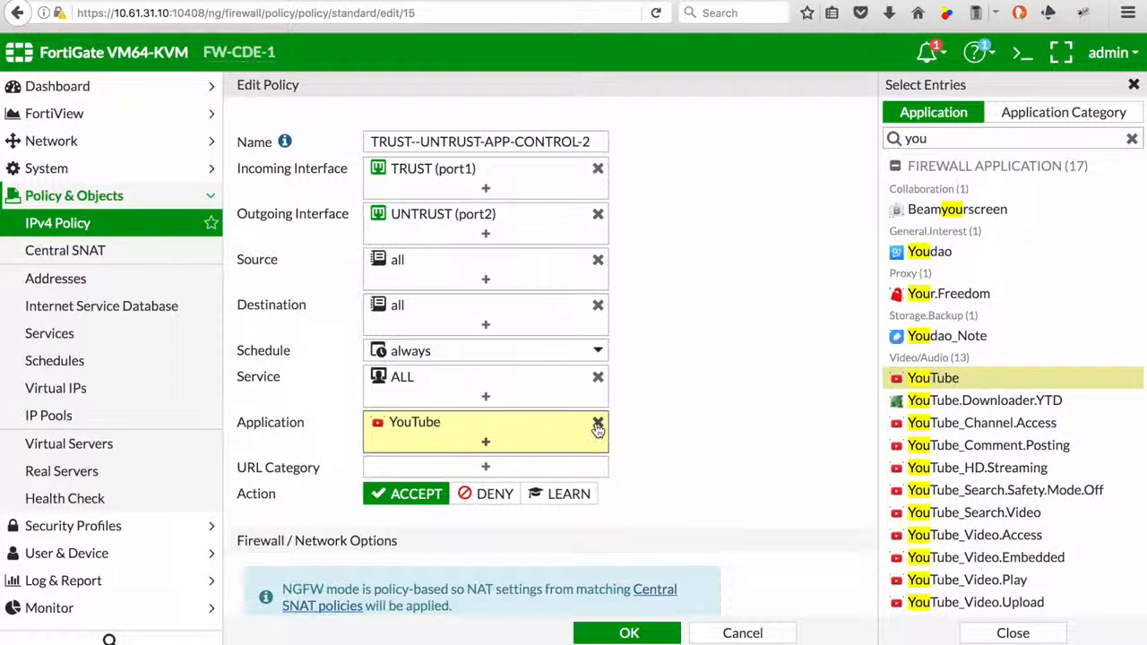
{"action": "left_click", "coordinate": [487, 496]}
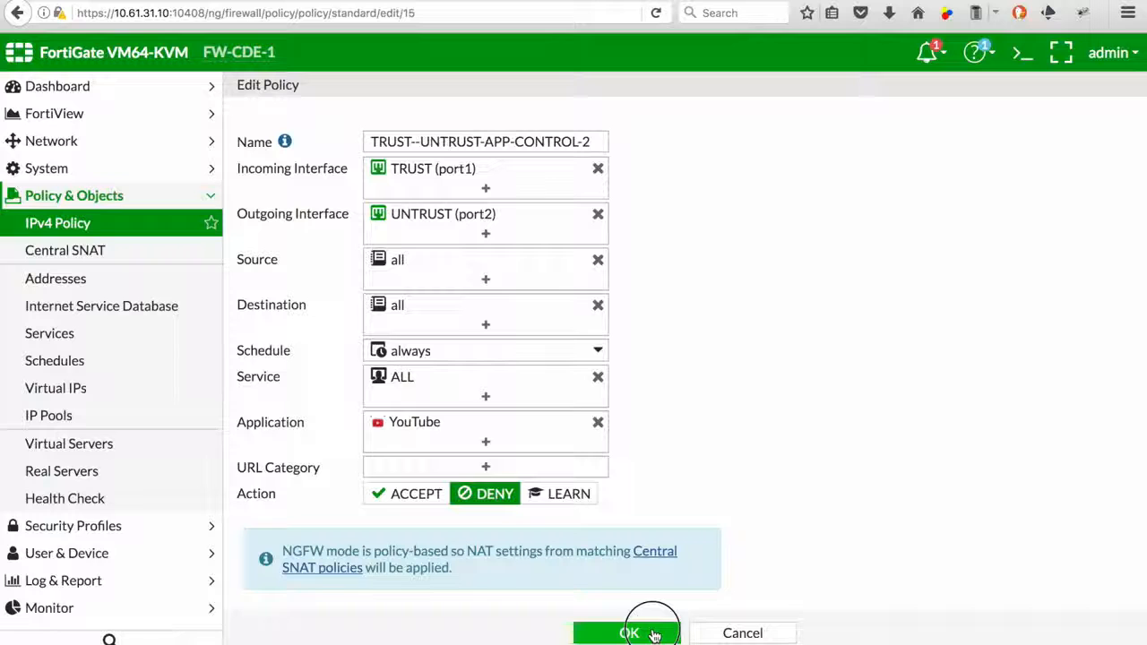
{"action": "left_click", "coordinate": [629, 633]}
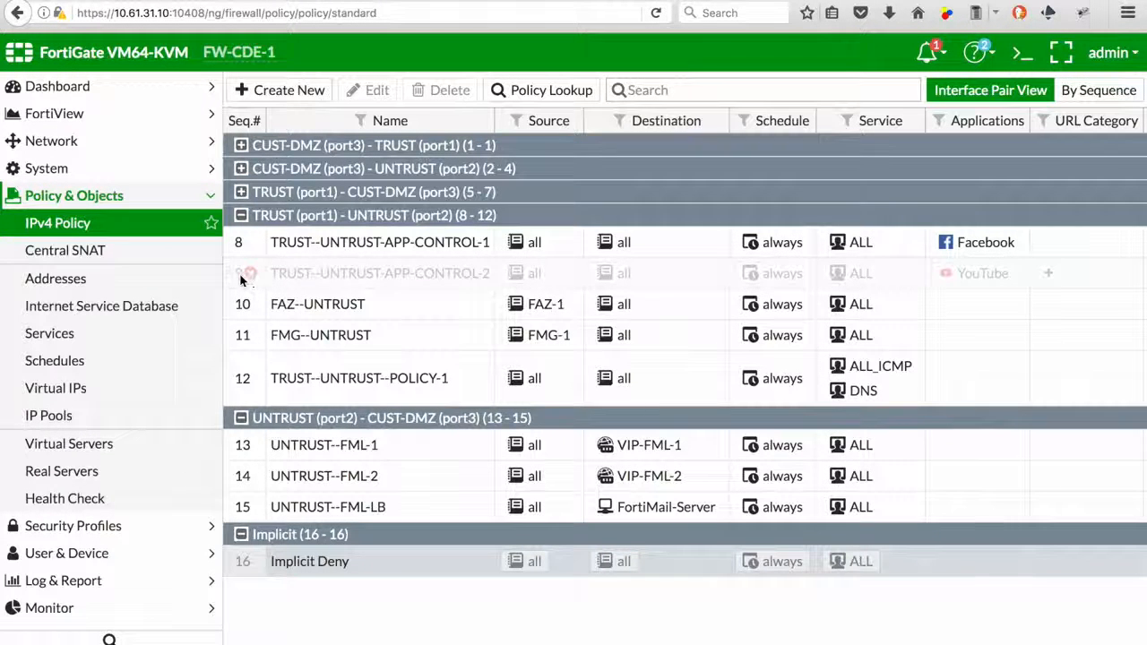
Enable the TRUST--UNTRUST-APP-CONTROL-2 policy in the IPv4 policy list
{"action": "right_click", "coordinate": [240, 281]}
{"action": "mouse_move", "coordinate": [377, 288]}
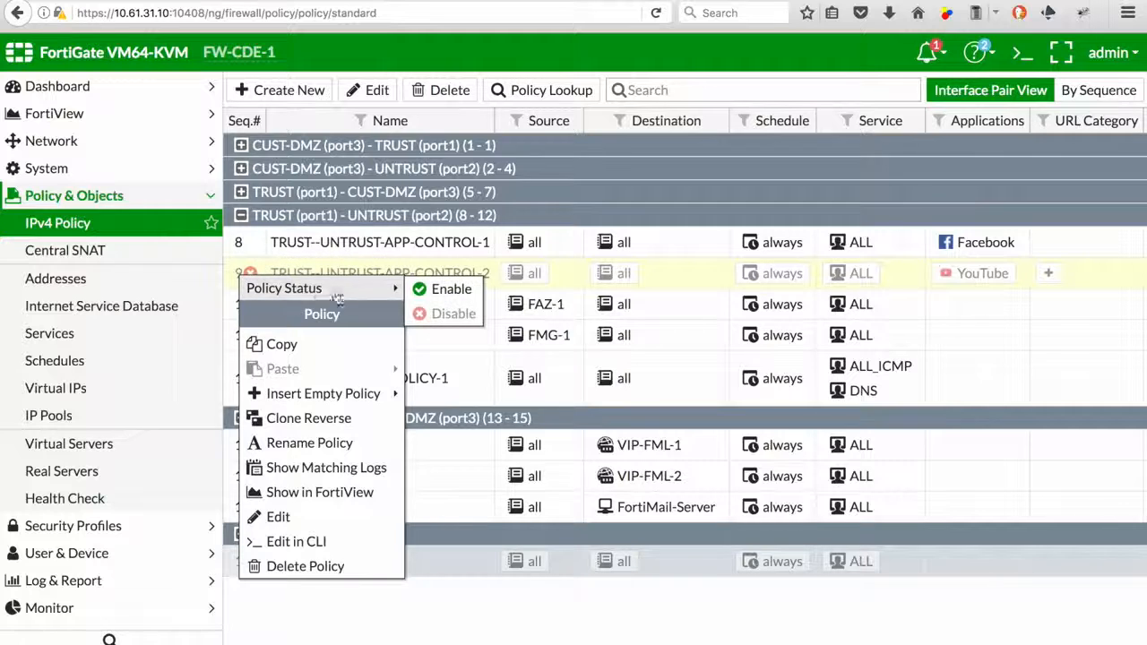
{"action": "left_click", "coordinate": [443, 293]}
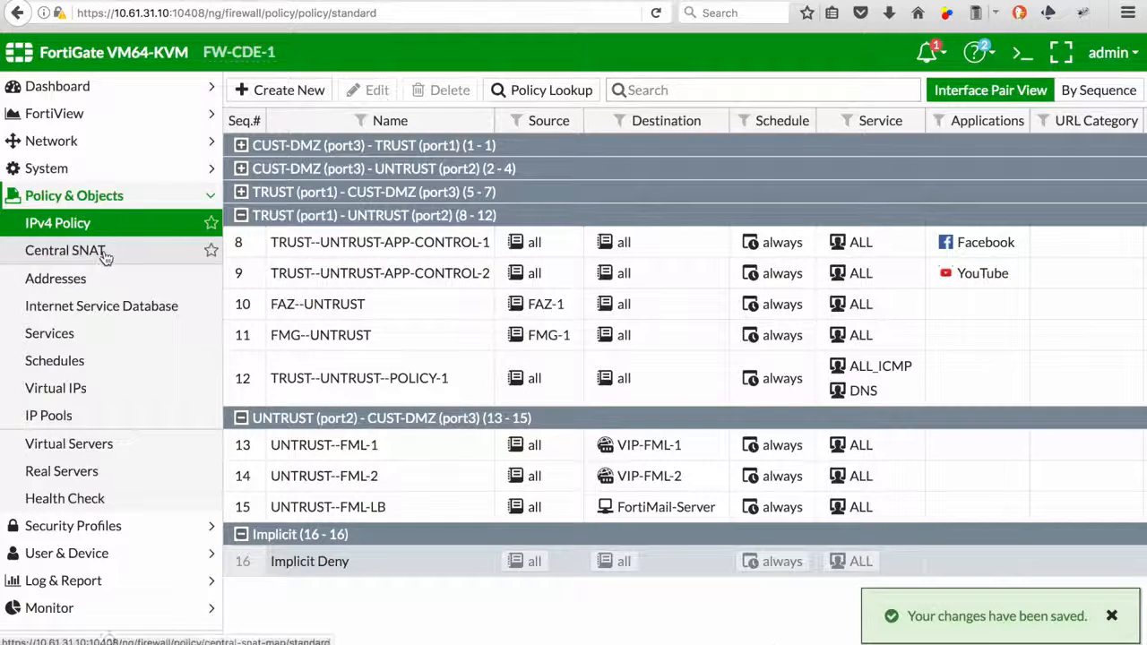
Start a new Central SNAT policy with TRUST (port1) as incoming and UNTRUST (port2) as outgoing interface
{"action": "left_click", "coordinate": [64, 251]}
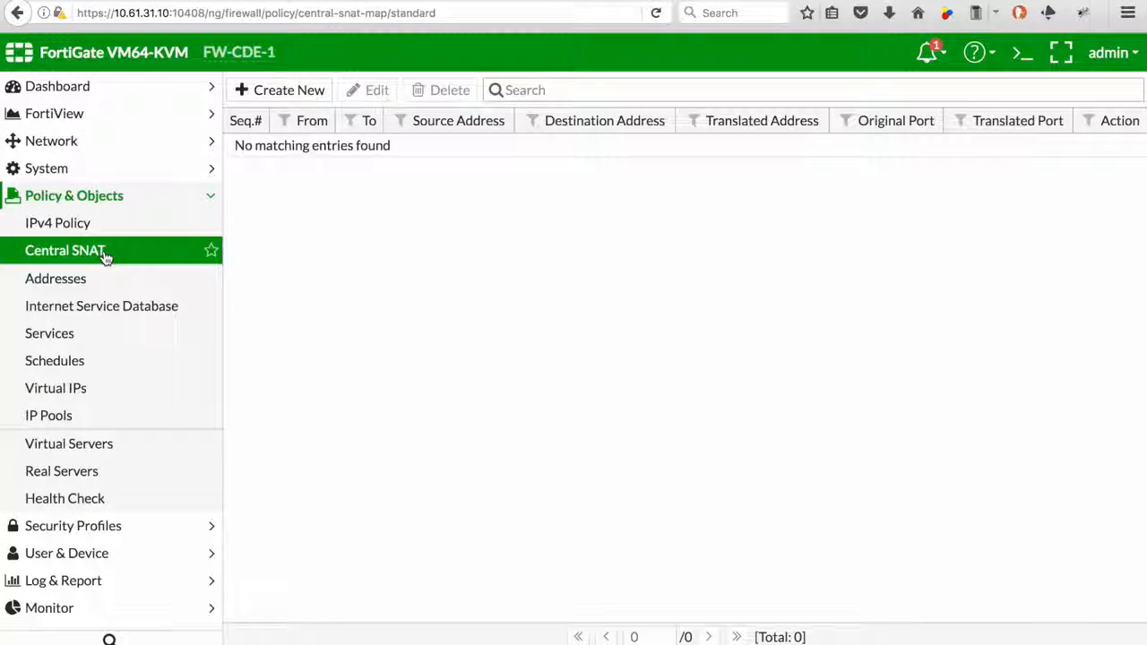
{"action": "left_click", "coordinate": [307, 93]}
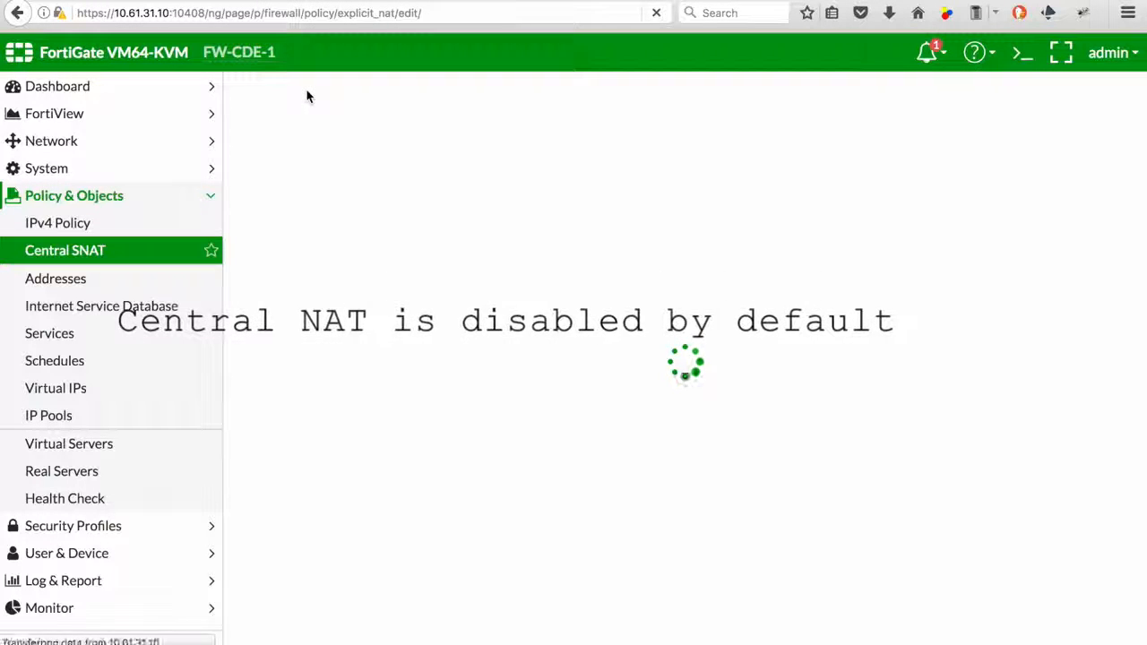
{"action": "left_click", "coordinate": [491, 130]}
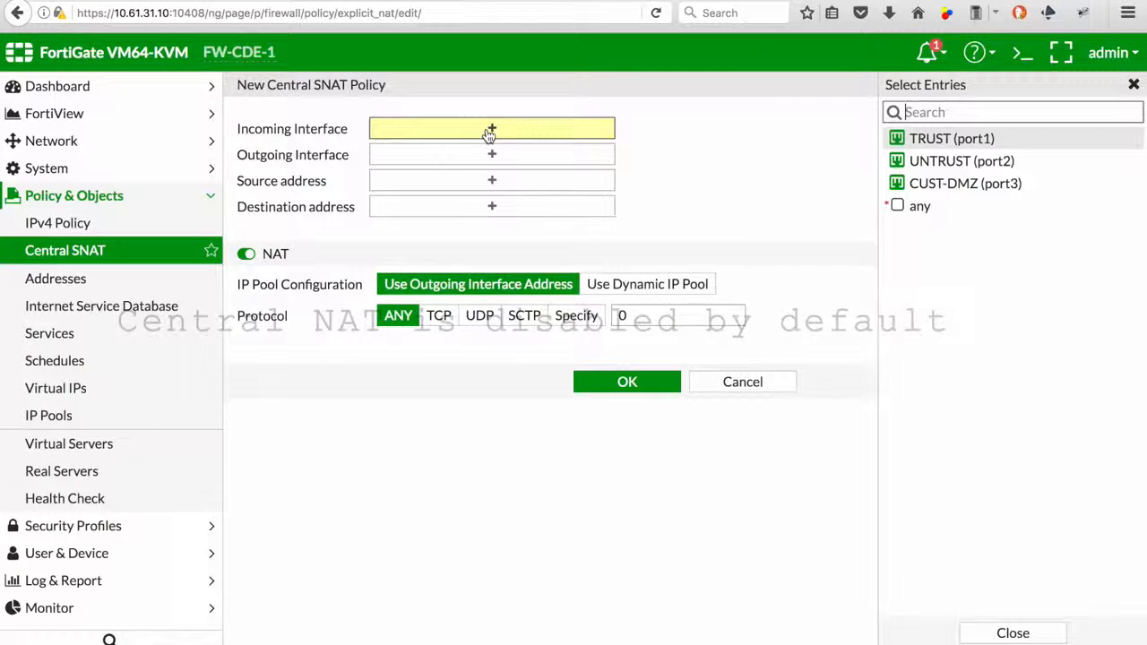
{"action": "left_click", "coordinate": [943, 142]}
{"action": "left_click", "coordinate": [525, 175]}
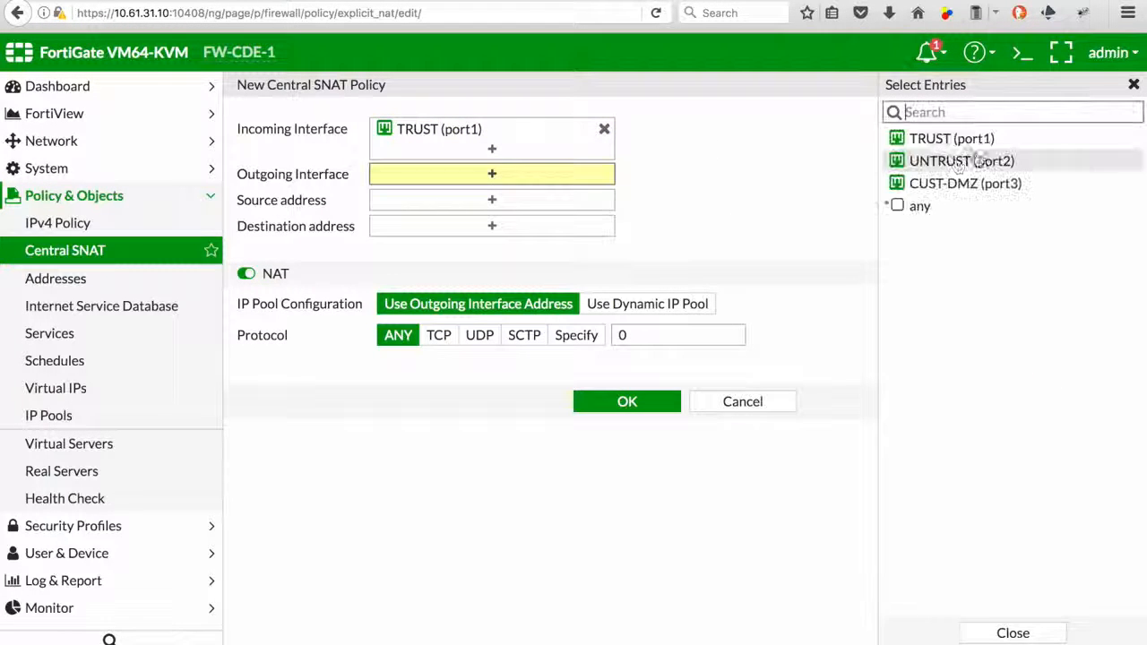
{"action": "left_click", "coordinate": [939, 165]}
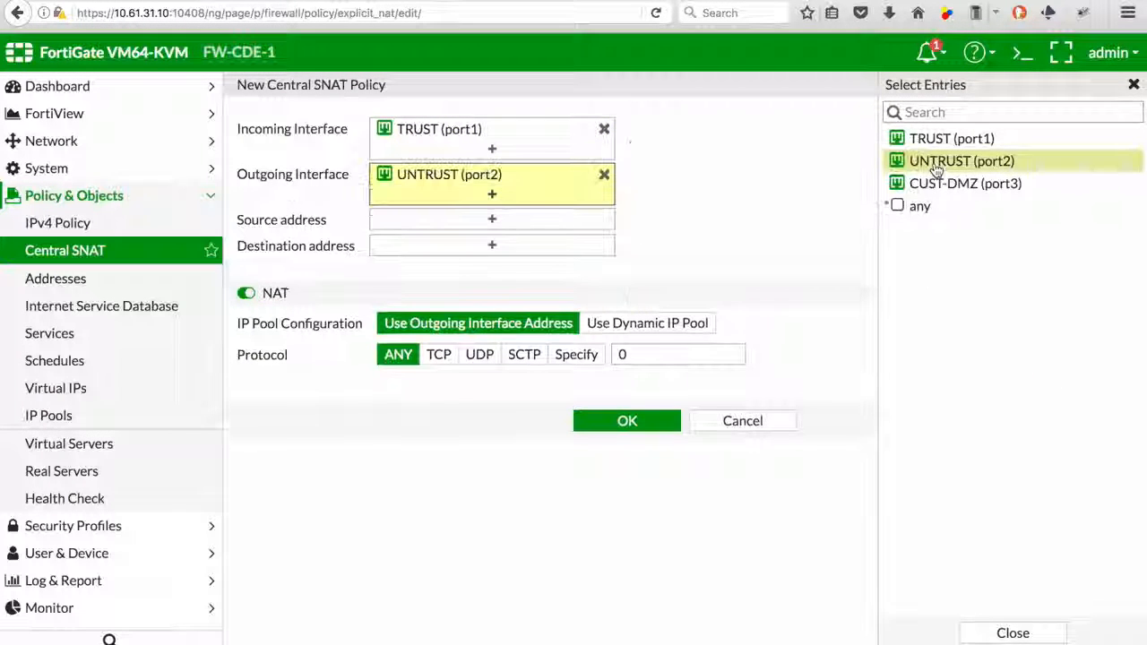
Set the SNAT policy's source and destination addresses to all and save the policy
{"action": "left_click", "coordinate": [496, 221]}
{"action": "left_click", "coordinate": [918, 389]}
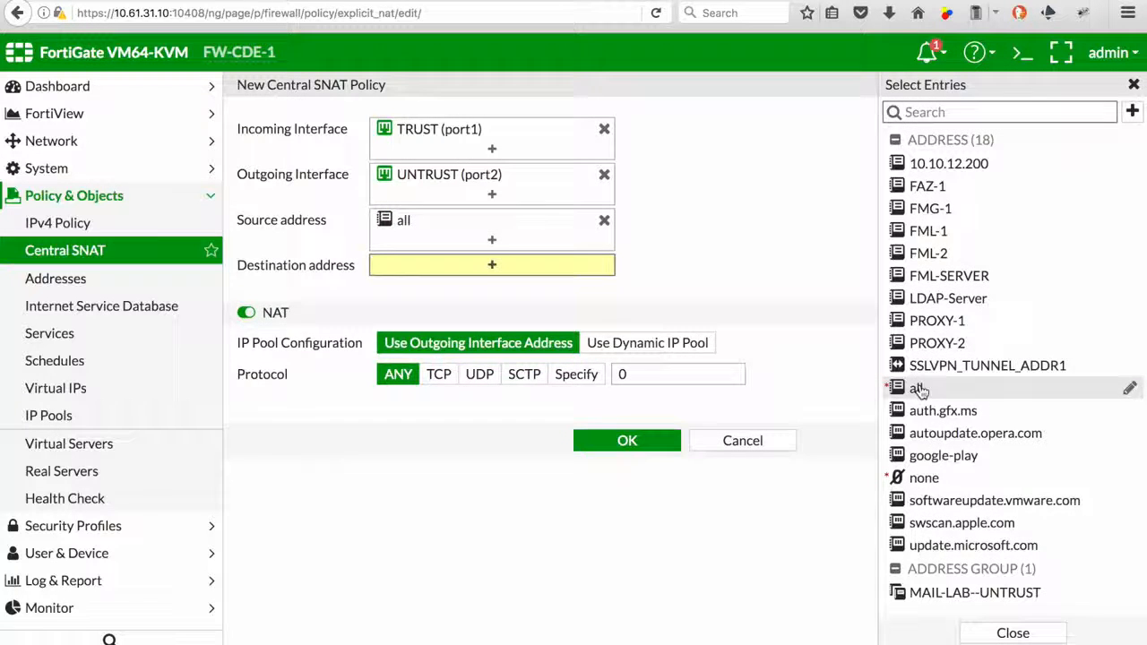
{"action": "left_click", "coordinate": [918, 389]}
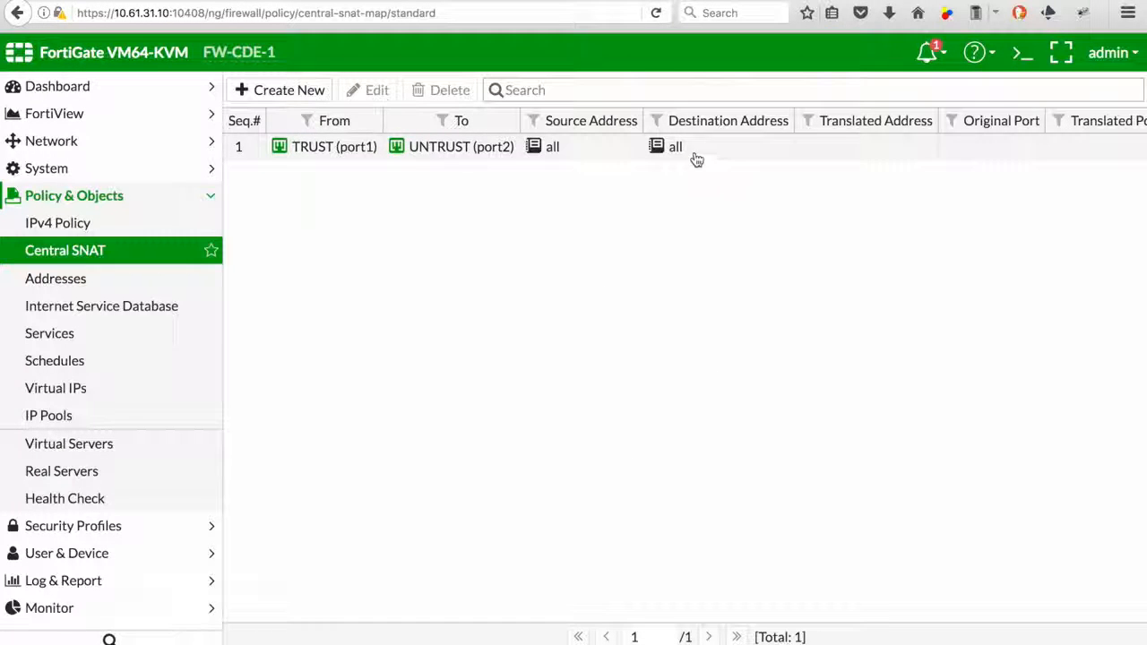
{"action": "left_click", "coordinate": [395, 0]}
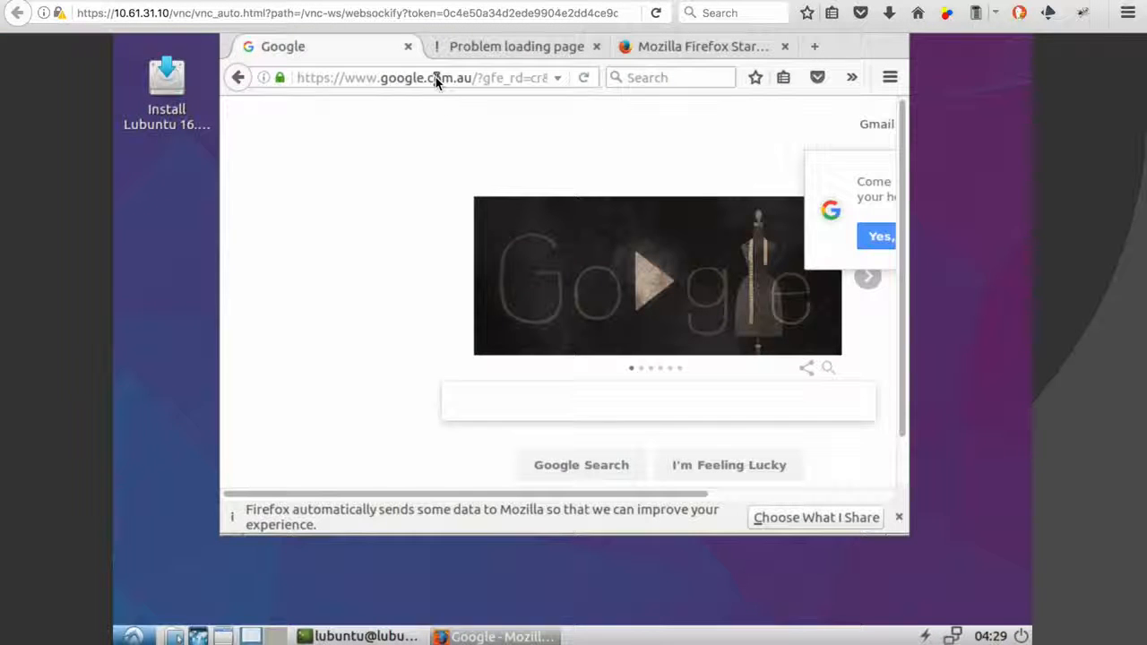
{"action": "left_click", "coordinate": [436, 77]}
{"action": "type", "text": "www.facebook.com"}
{"action": "key", "text": "Return"}
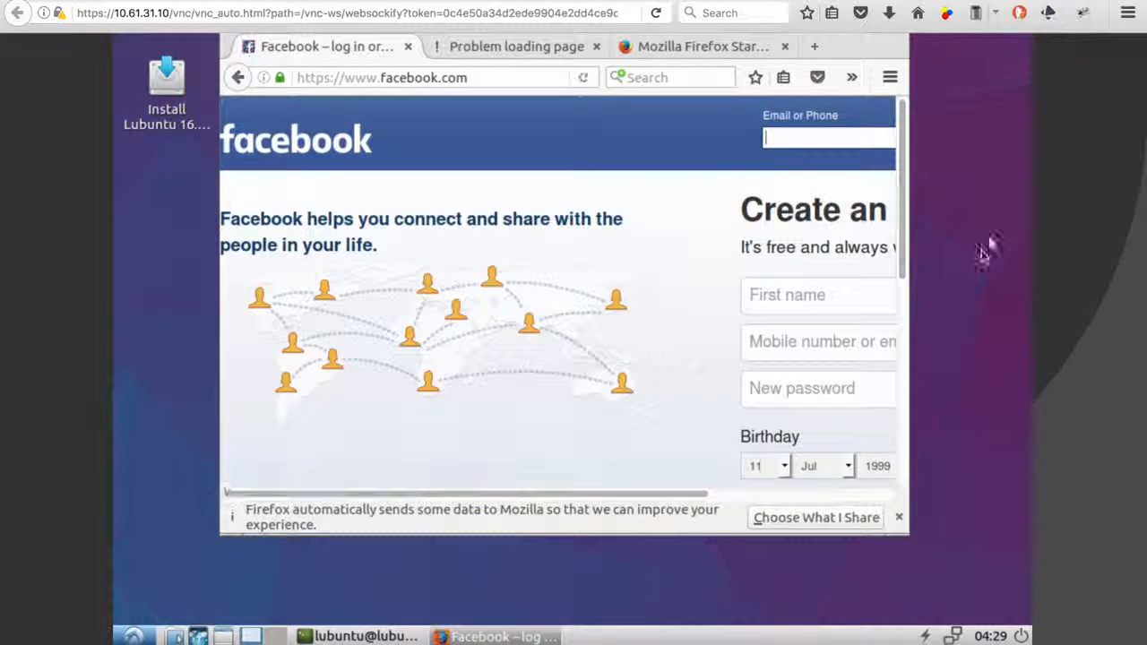
{"action": "scroll", "coordinate": [955, 311], "scroll_direction": "up", "scroll_amount": 1}
{"action": "scroll", "coordinate": [955, 311], "scroll_direction": "up", "scroll_amount": 1}
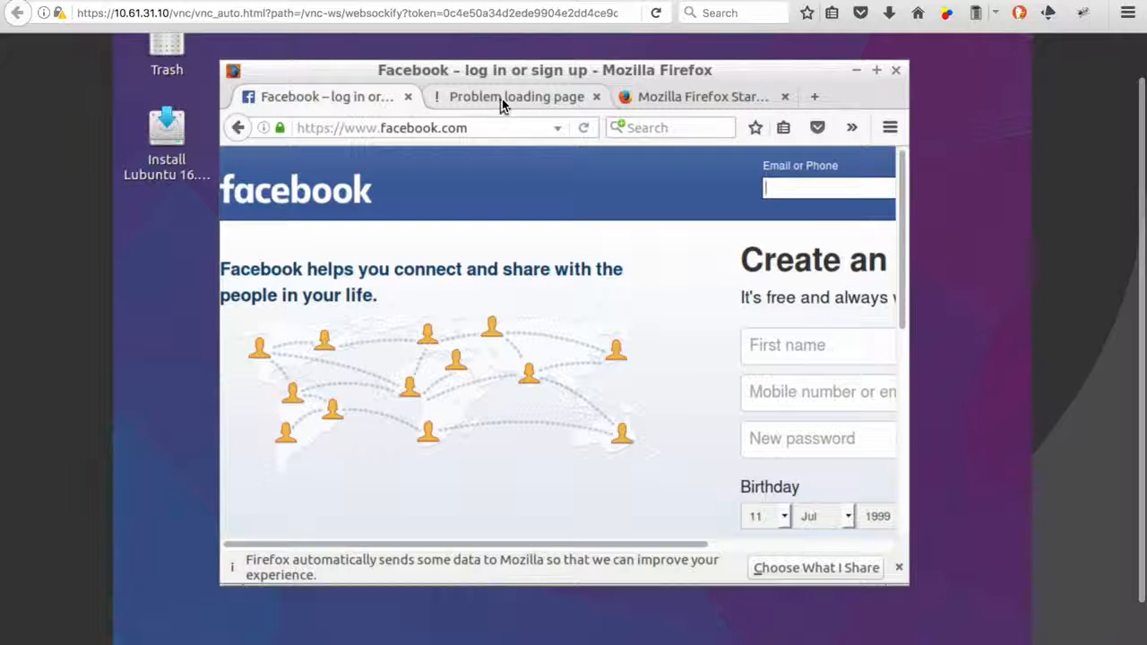
{"action": "left_click", "coordinate": [502, 99]}
{"action": "left_click", "coordinate": [454, 126]}
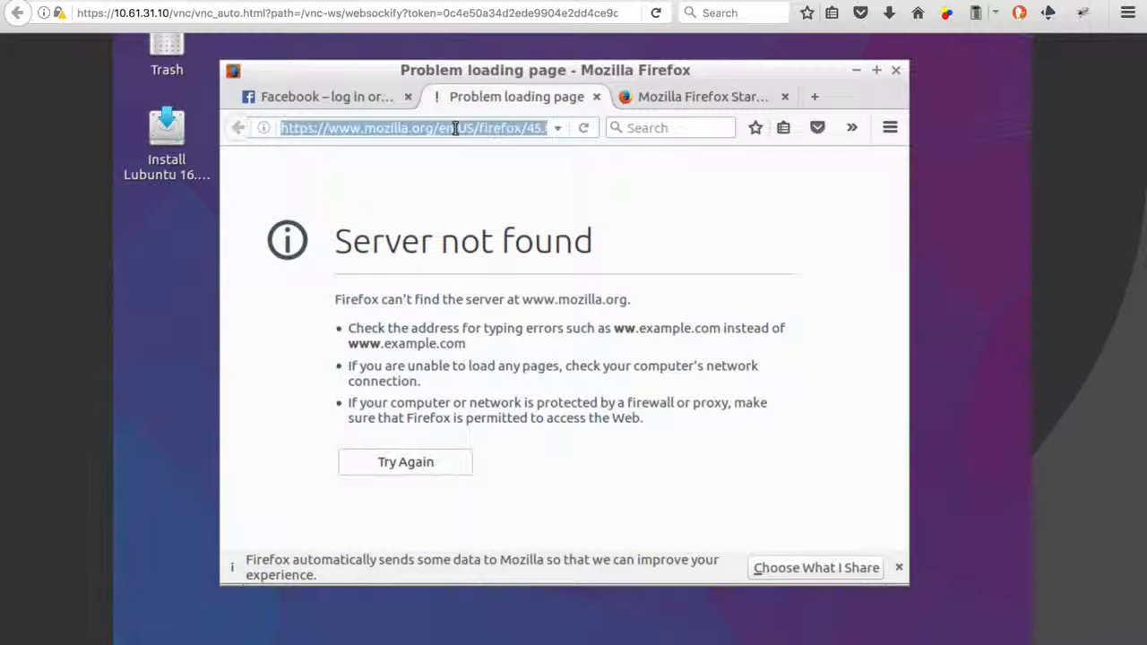
{"action": "type", "text": "www.youtube.com"}
{"action": "key", "text": "Return"}
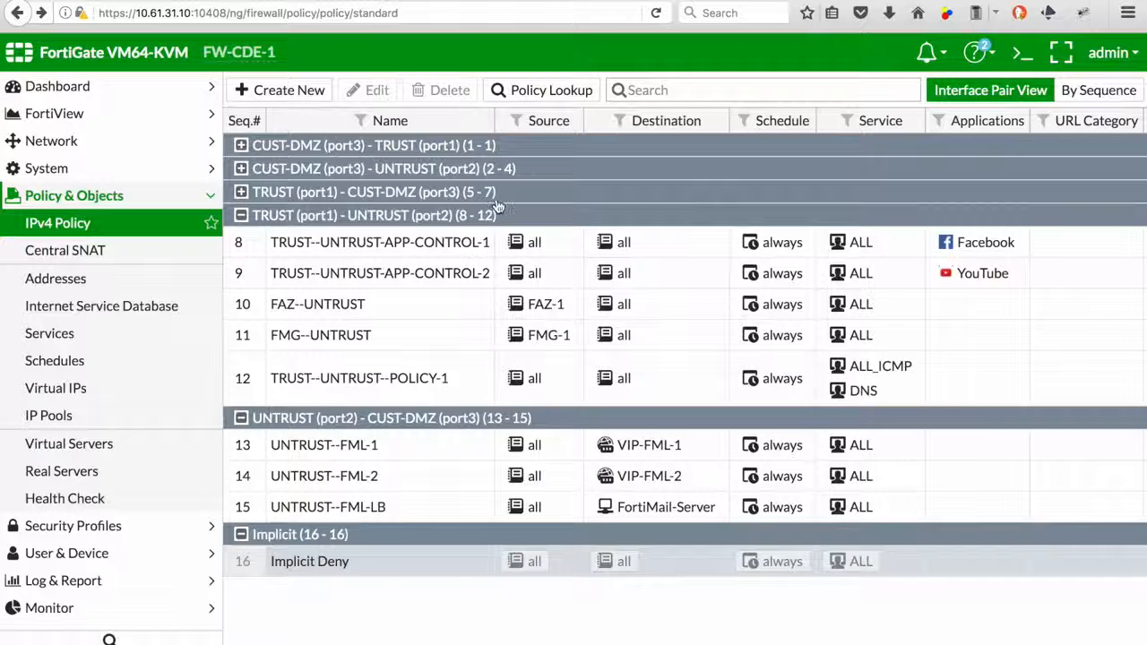
In FortiGate's IPv4 policy list, set the action of the YouTube policy TRUST--UNTRUST-APP-CONTROL-2 to Accept
{"action": "scroll", "coordinate": [497, 206], "scroll_direction": "right", "scroll_amount": 5}
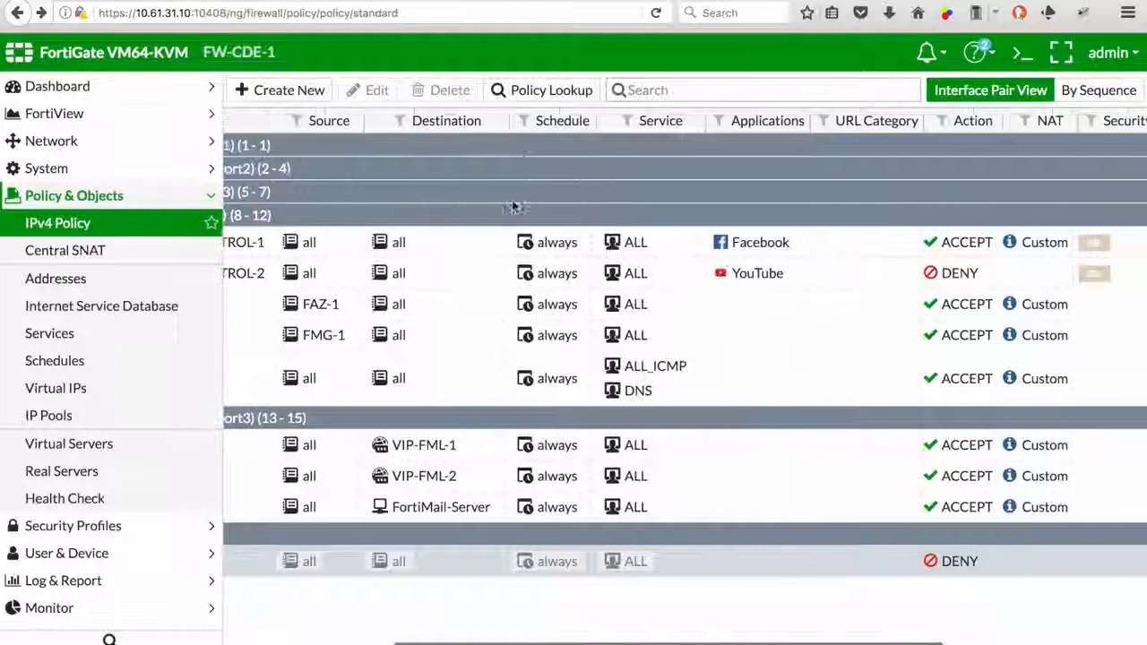
{"action": "right_click", "coordinate": [943, 278]}
{"action": "mouse_move", "coordinate": [968, 310]}
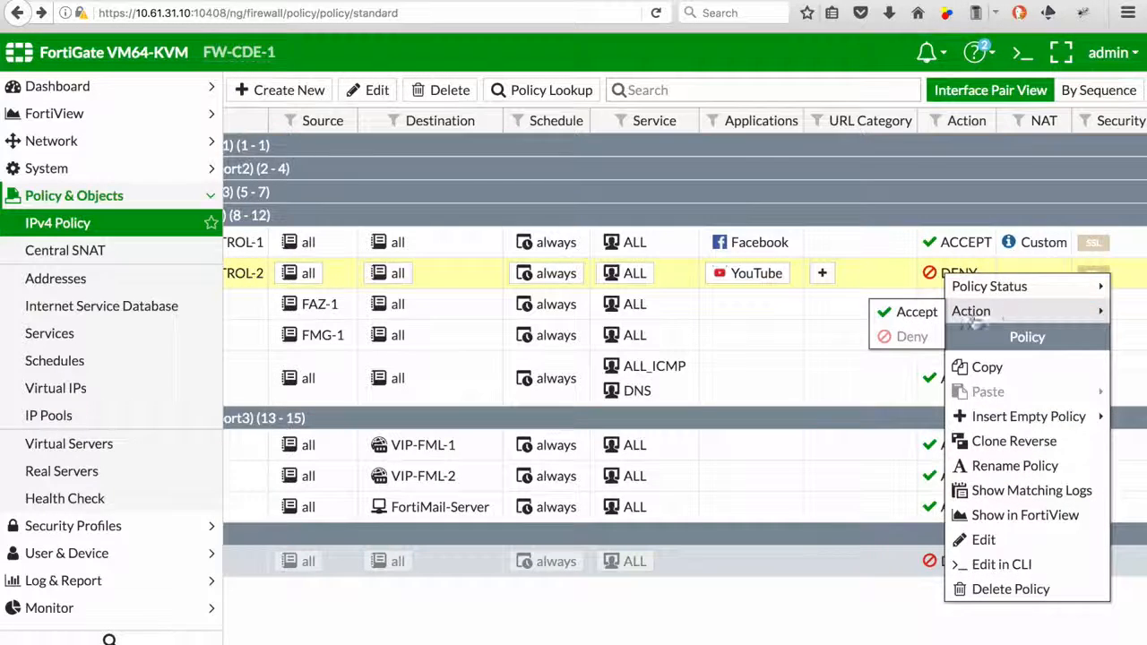
{"action": "left_click", "coordinate": [905, 312]}
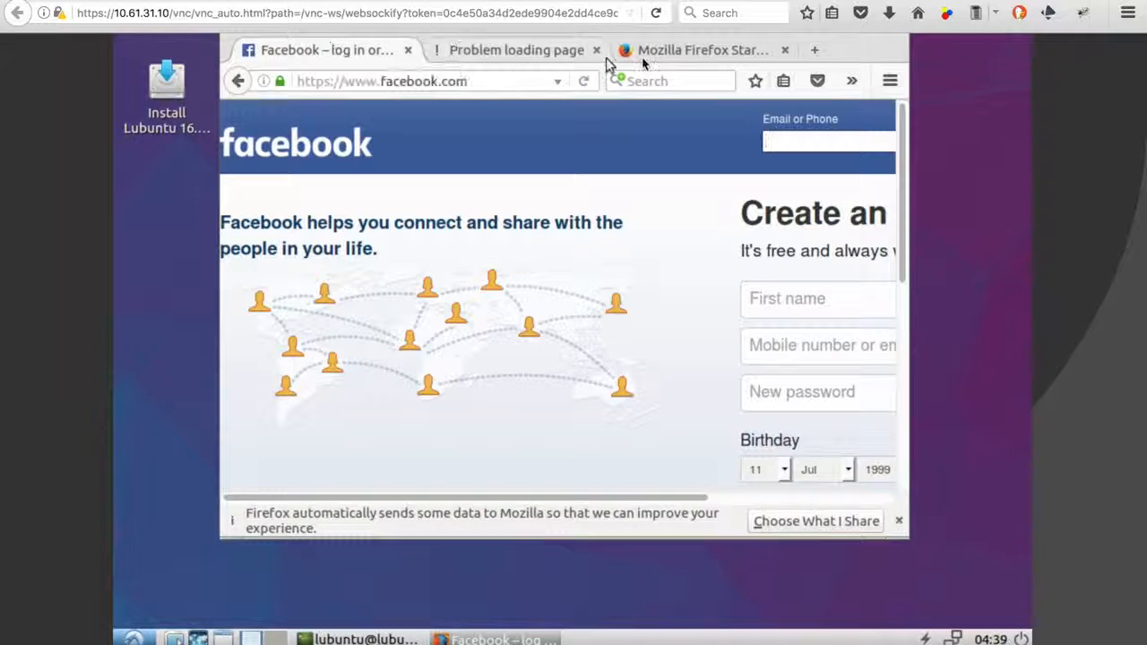
Return to the client desktop and load youtube.com in the Mozilla Firefox Start Page tab
{"action": "left_click", "coordinate": [668, 50]}
{"action": "left_click", "coordinate": [489, 82]}
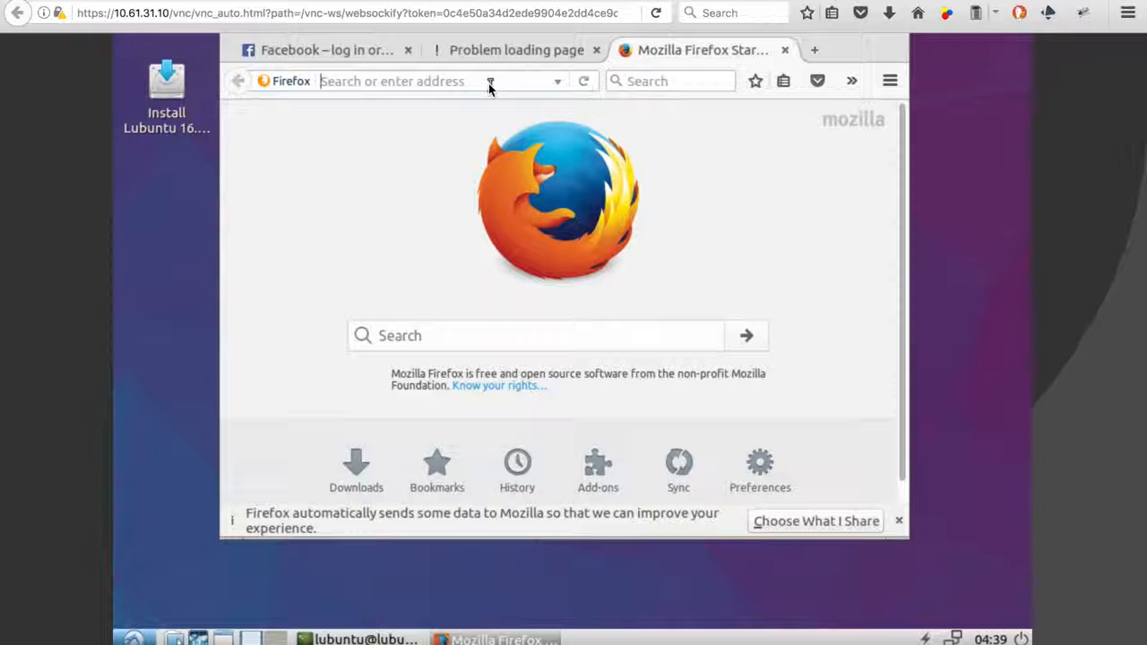
{"action": "type", "text": "youtube.com/"}
{"action": "key", "text": "Return"}
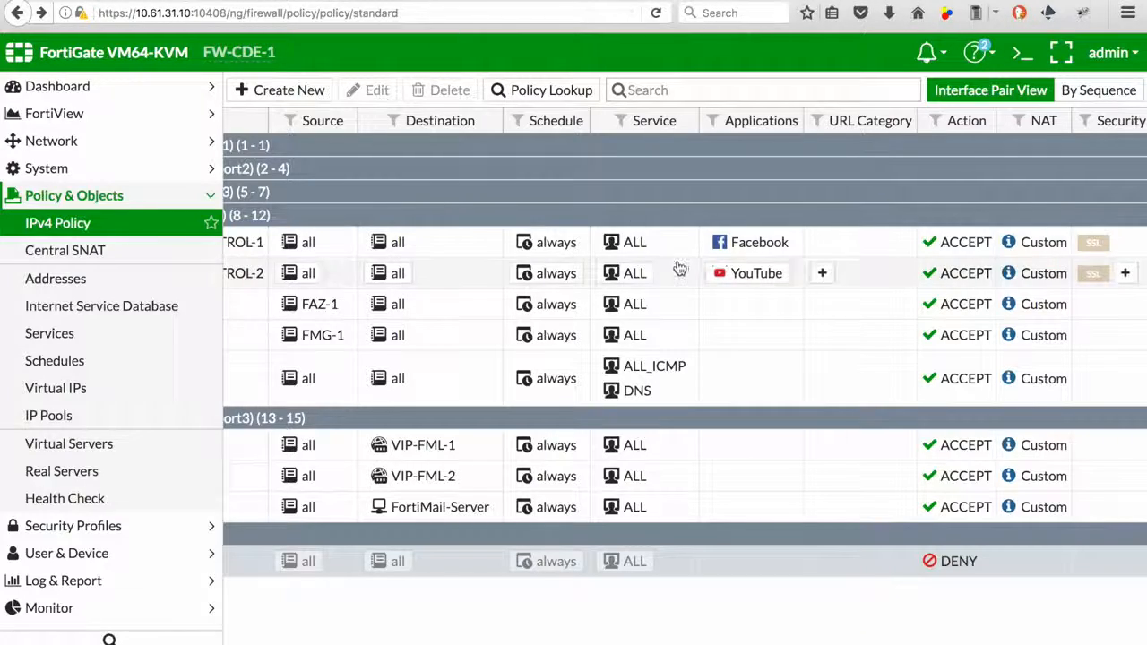
In FortiGate's IPv4 policy list, set the action of the Facebook policy TRUST--UNTRUST-APP-CONTROL-1 to Deny
{"action": "right_click", "coordinate": [952, 242]}
{"action": "mouse_move", "coordinate": [972, 279]}
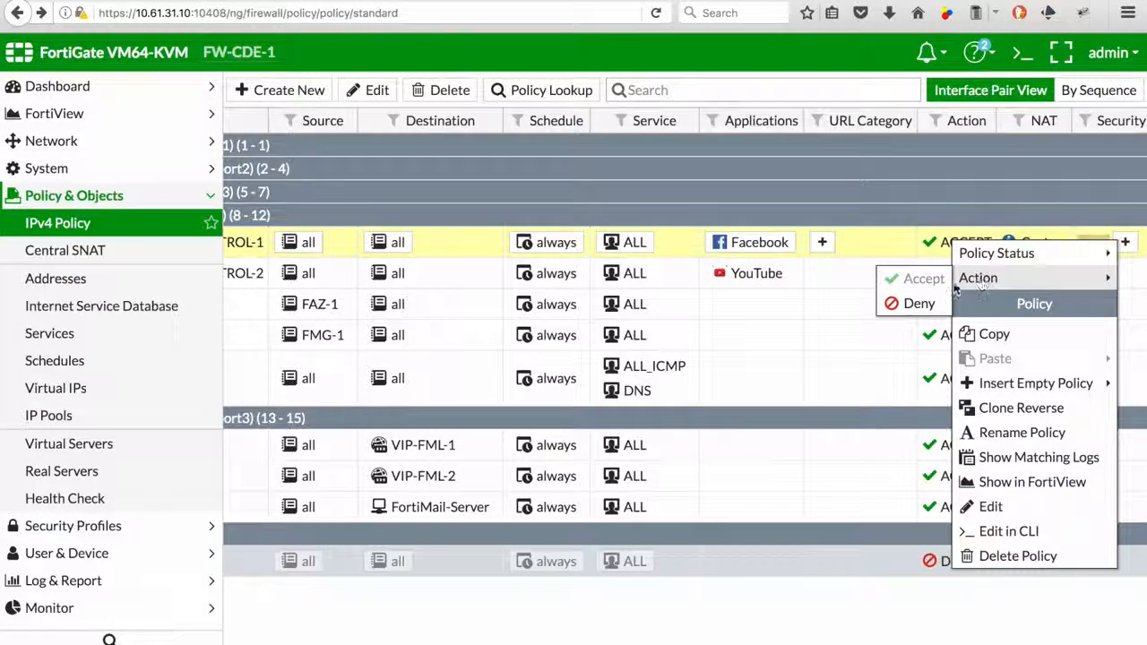
{"action": "left_click", "coordinate": [916, 304]}
Copy the TRUST--UNTRUST-APP-CONTROL-2 policy and paste the duplicate directly below it
{"action": "scroll", "coordinate": [705, 333], "scroll_direction": "left", "scroll_amount": 5}
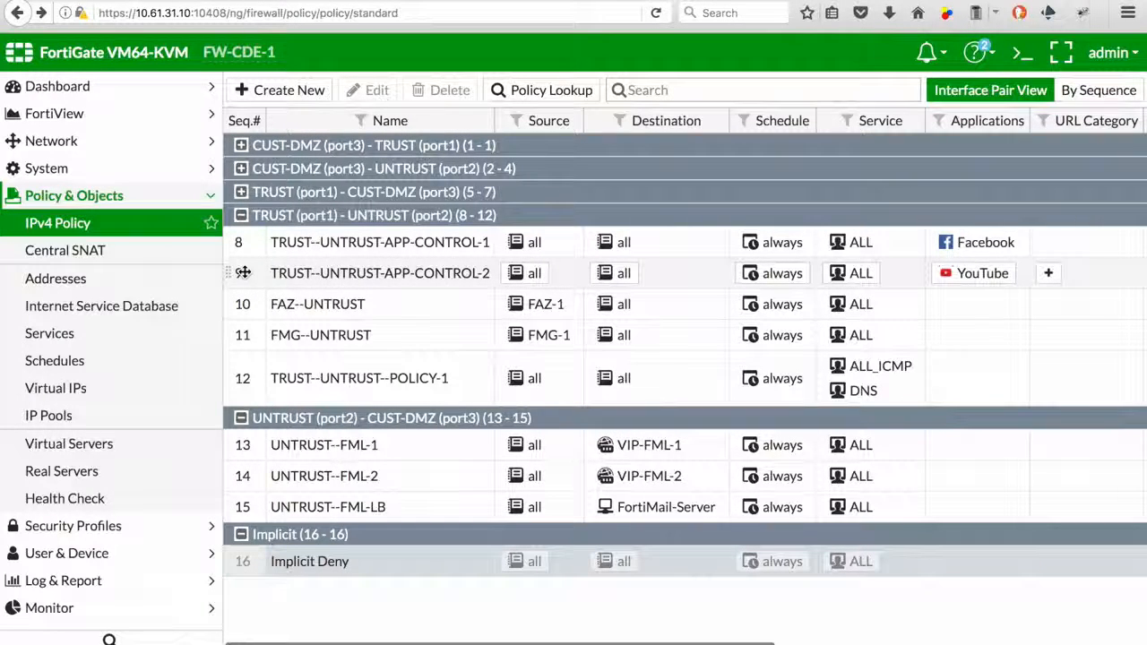
{"action": "right_click", "coordinate": [243, 273]}
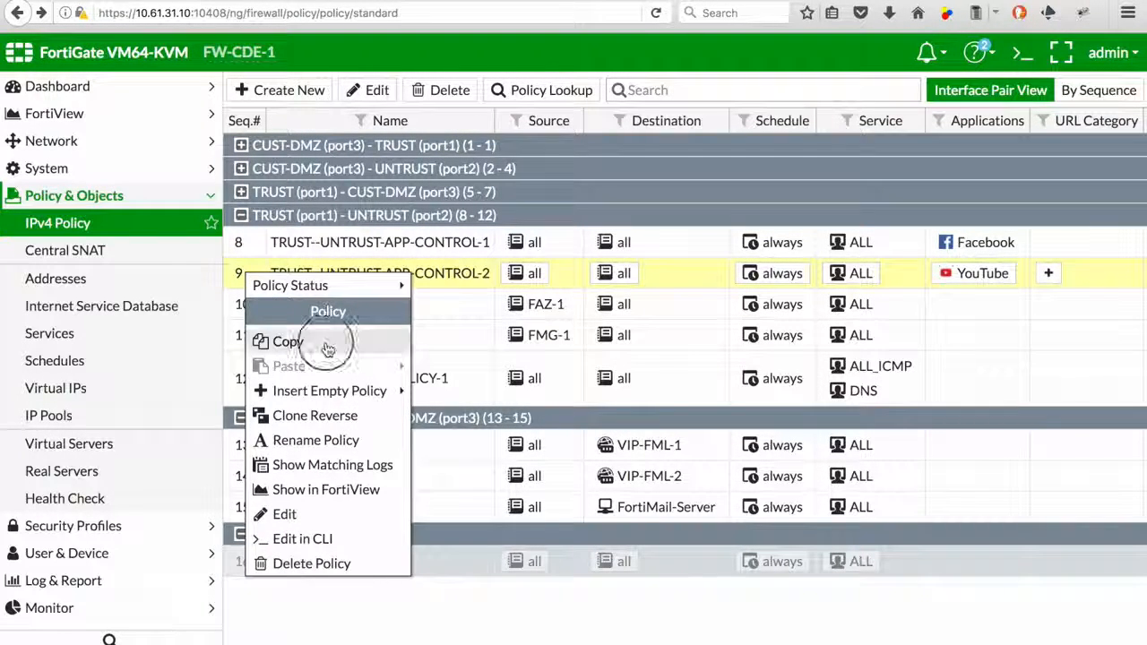
{"action": "left_click", "coordinate": [264, 341]}
{"action": "right_click", "coordinate": [245, 274]}
{"action": "mouse_move", "coordinate": [386, 369]}
{"action": "left_click", "coordinate": [450, 396]}
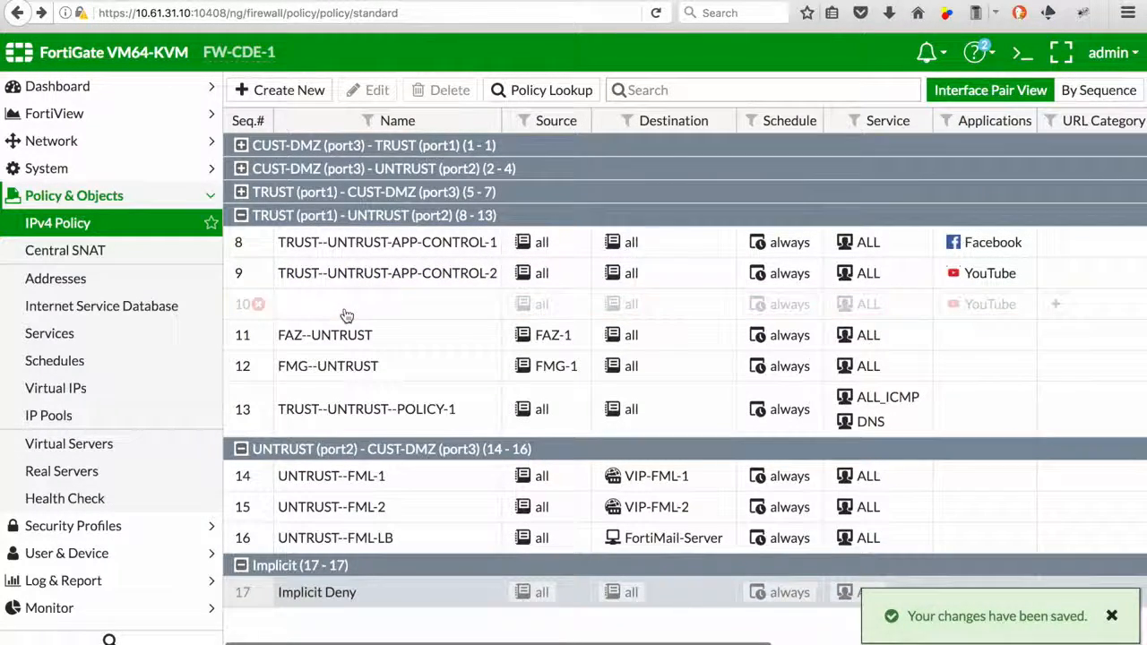
Name the pasted policy TRUST--UNTRUST, remove YouTube from its applications and save it
{"action": "left_click", "coordinate": [330, 308]}
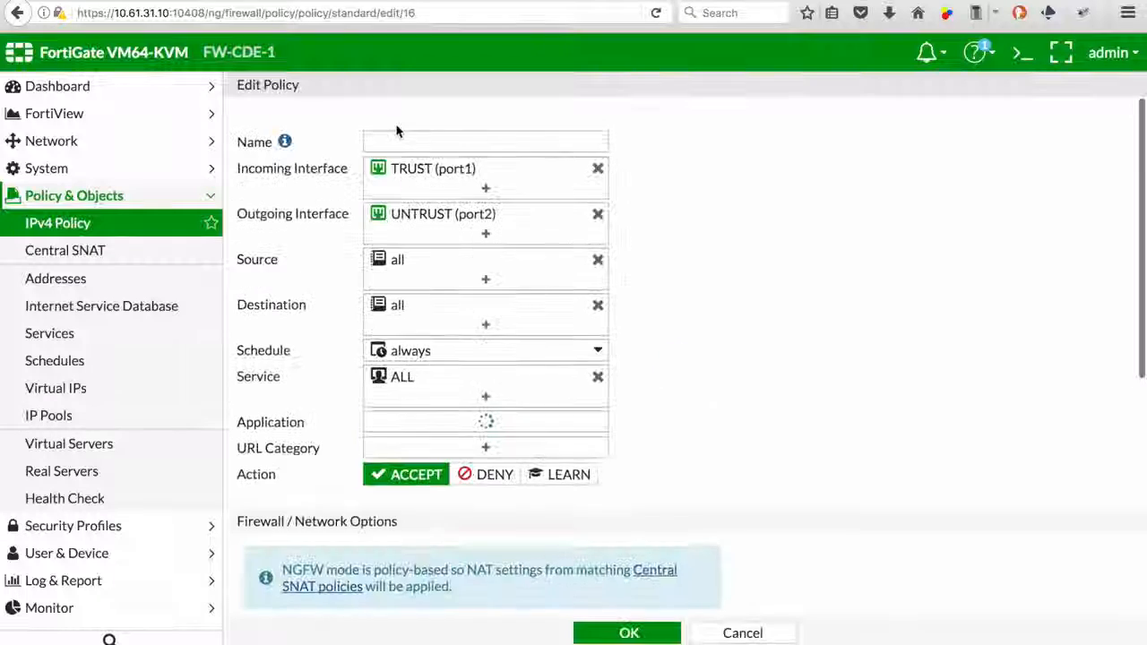
{"action": "left_click", "coordinate": [597, 425]}
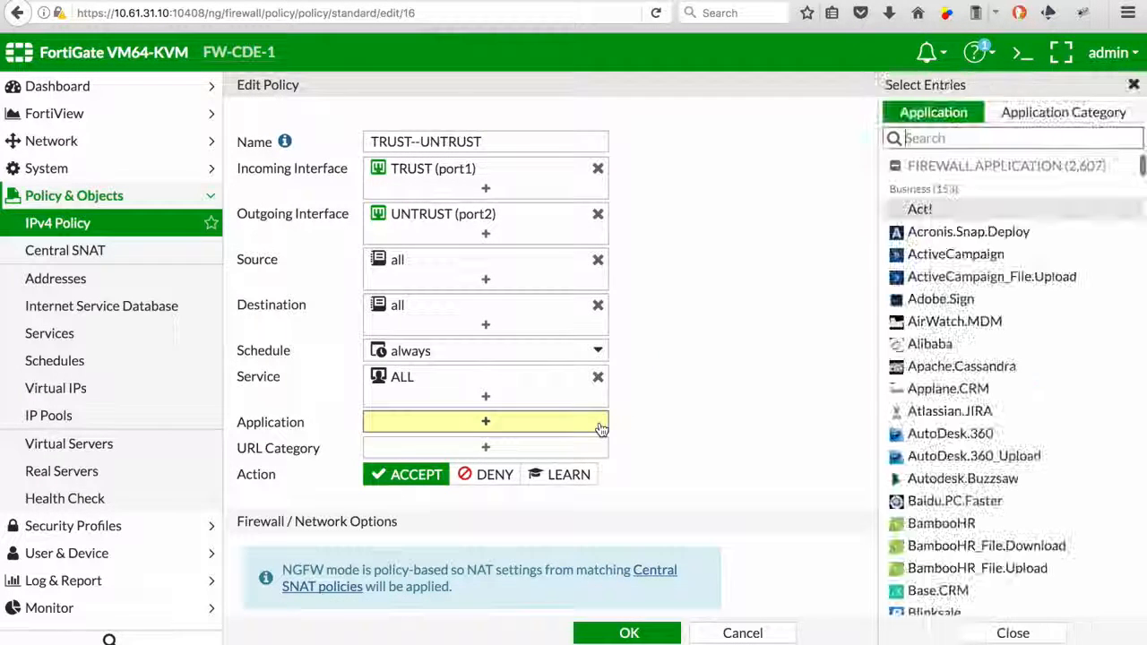
{"action": "left_click", "coordinate": [613, 635]}
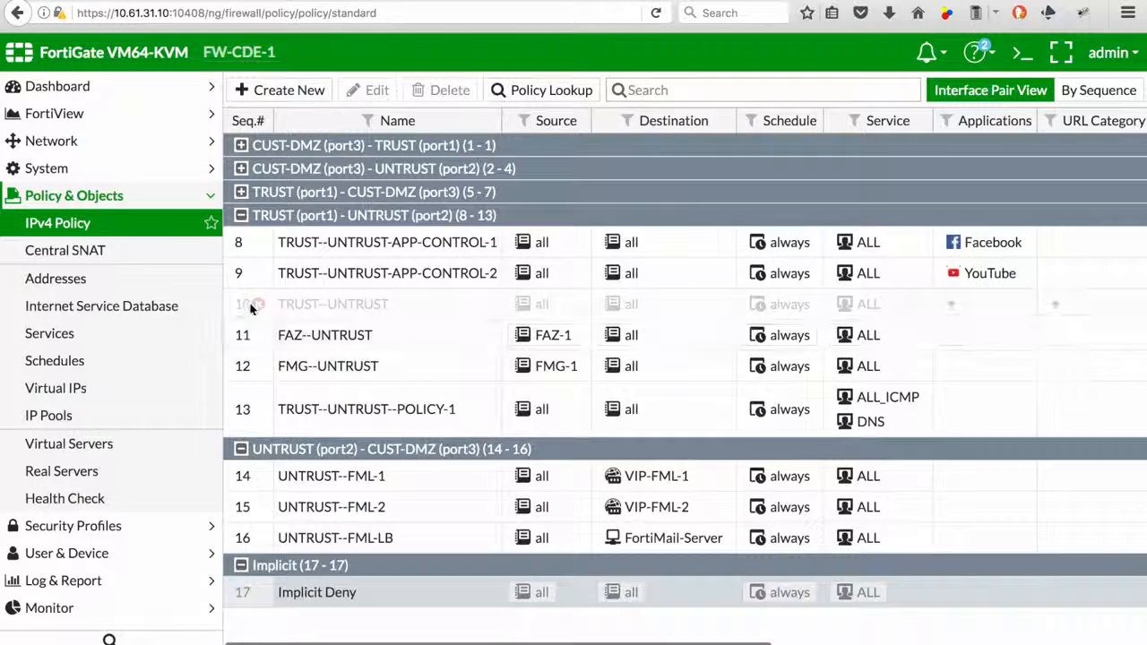
Enable the TRUST--UNTRUST policy in the IPv4 policy list
{"action": "right_click", "coordinate": [237, 305]}
{"action": "mouse_move", "coordinate": [291, 319]}
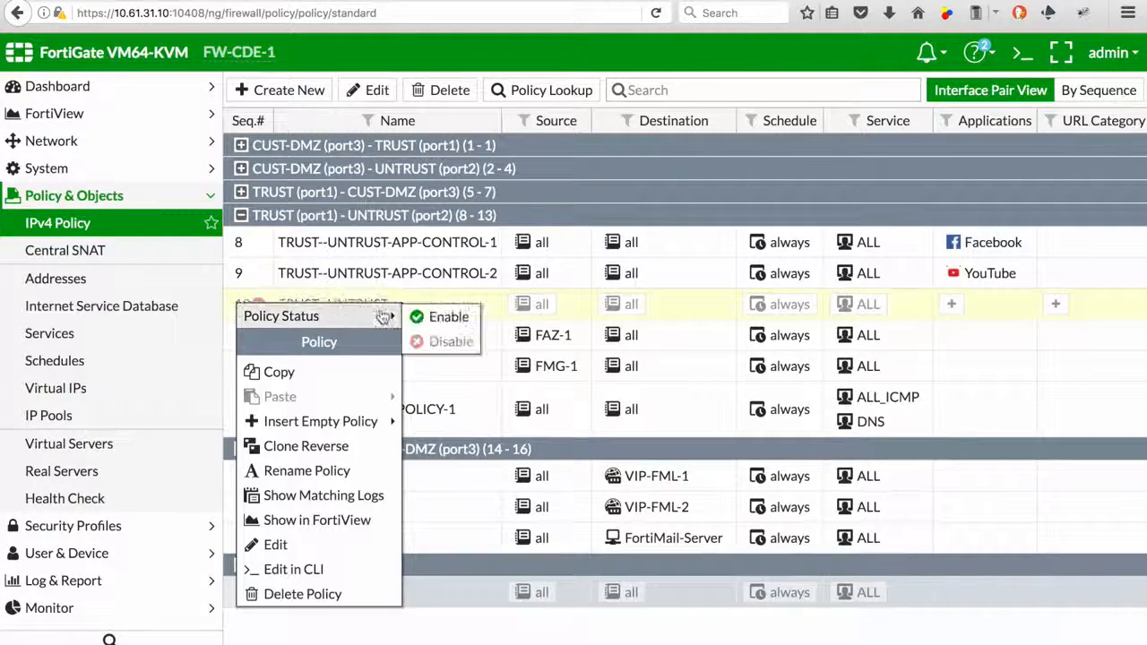
{"action": "left_click", "coordinate": [433, 317]}
{"action": "scroll", "coordinate": [435, 323], "scroll_direction": "right", "scroll_amount": 5}
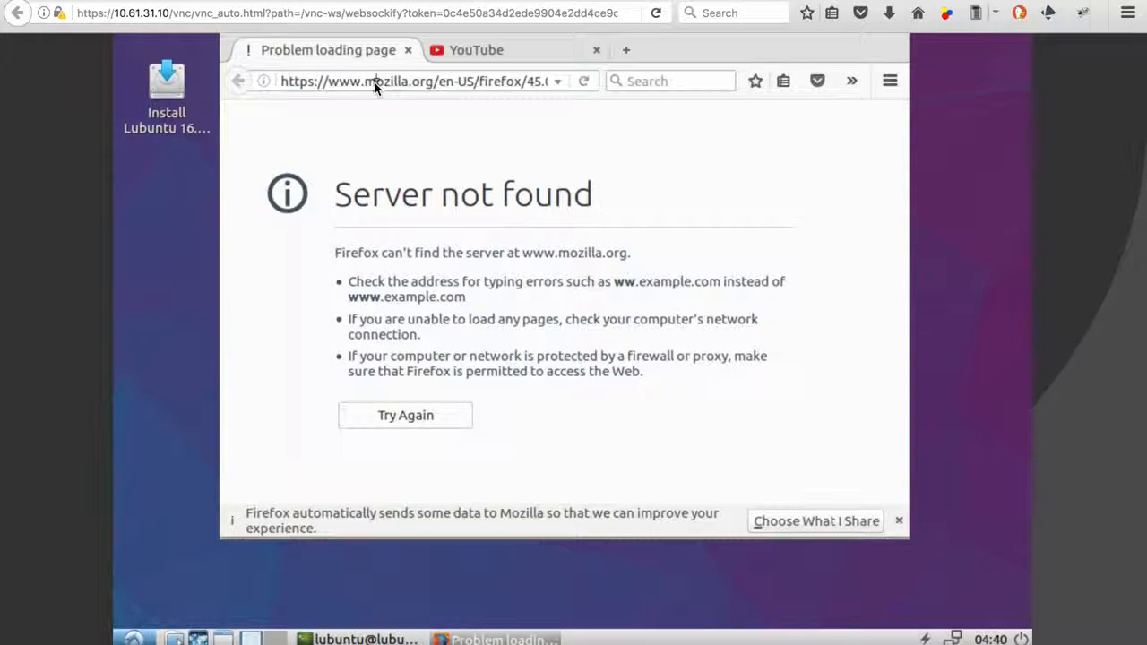
{"action": "left_click", "coordinate": [374, 82]}
{"action": "type", "text": "www.facebook.com"}
{"action": "key", "text": "Return"}
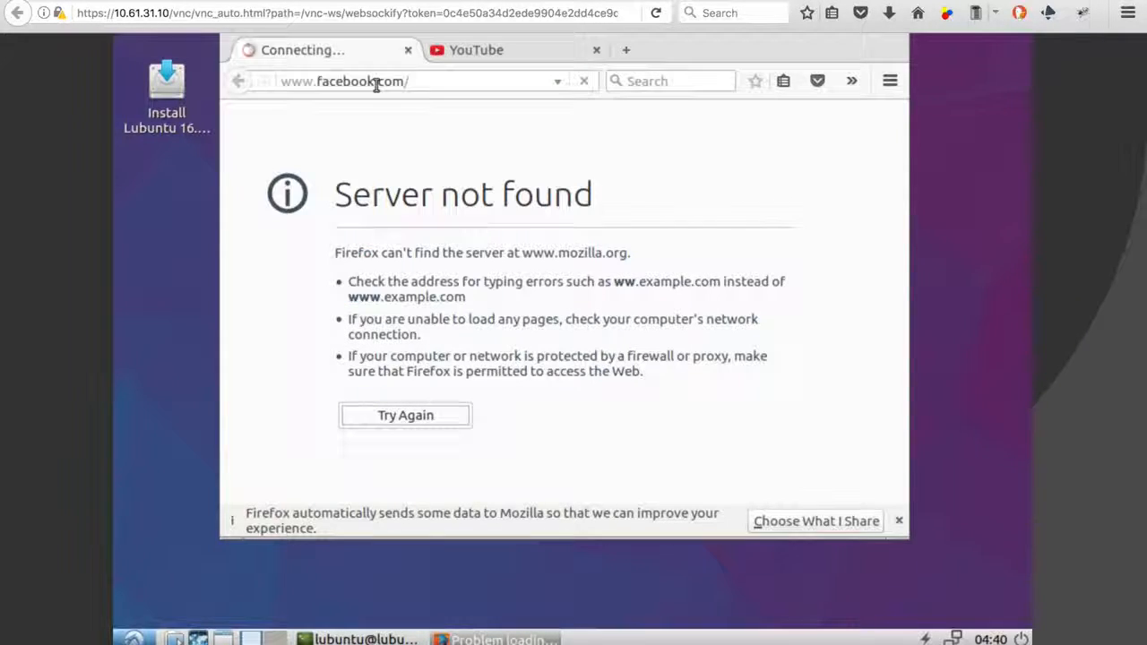
{"action": "left_click", "coordinate": [455, 61]}
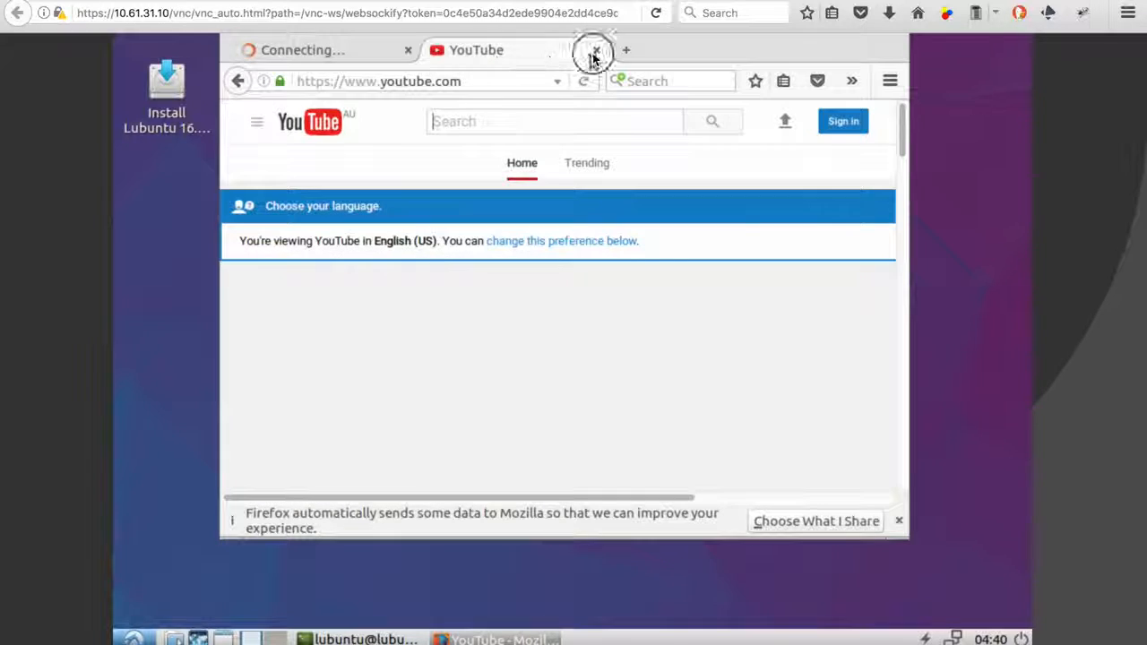
{"action": "left_click", "coordinate": [596, 50]}
{"action": "left_click", "coordinate": [438, 51]}
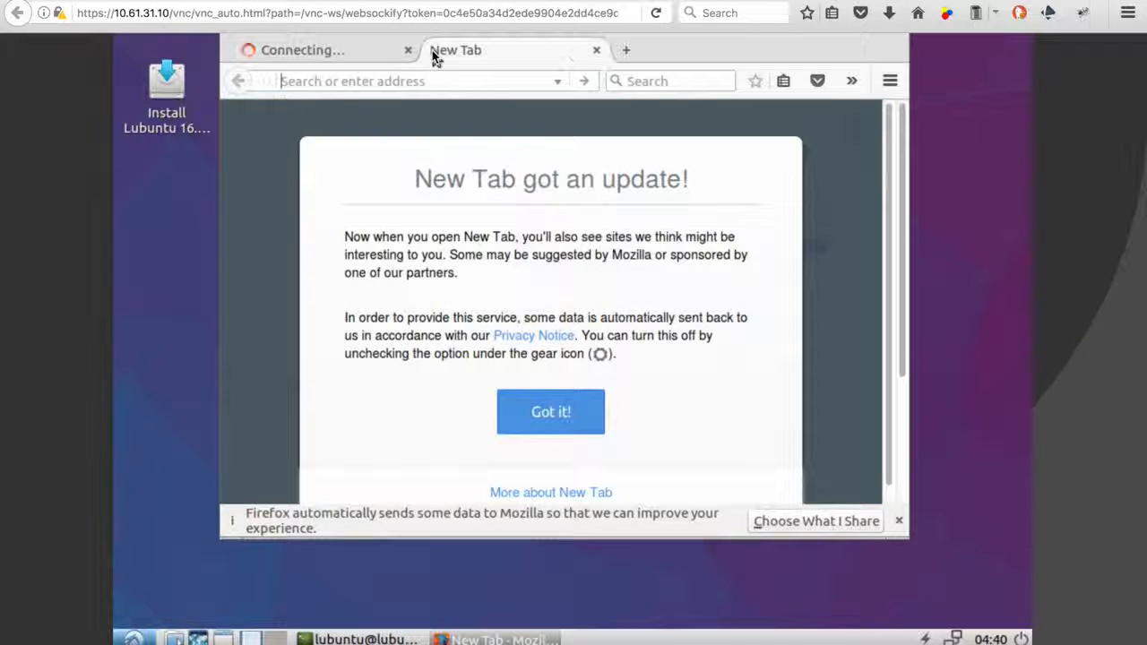
{"action": "type", "text": "you"}
{"action": "key", "text": "Return"}
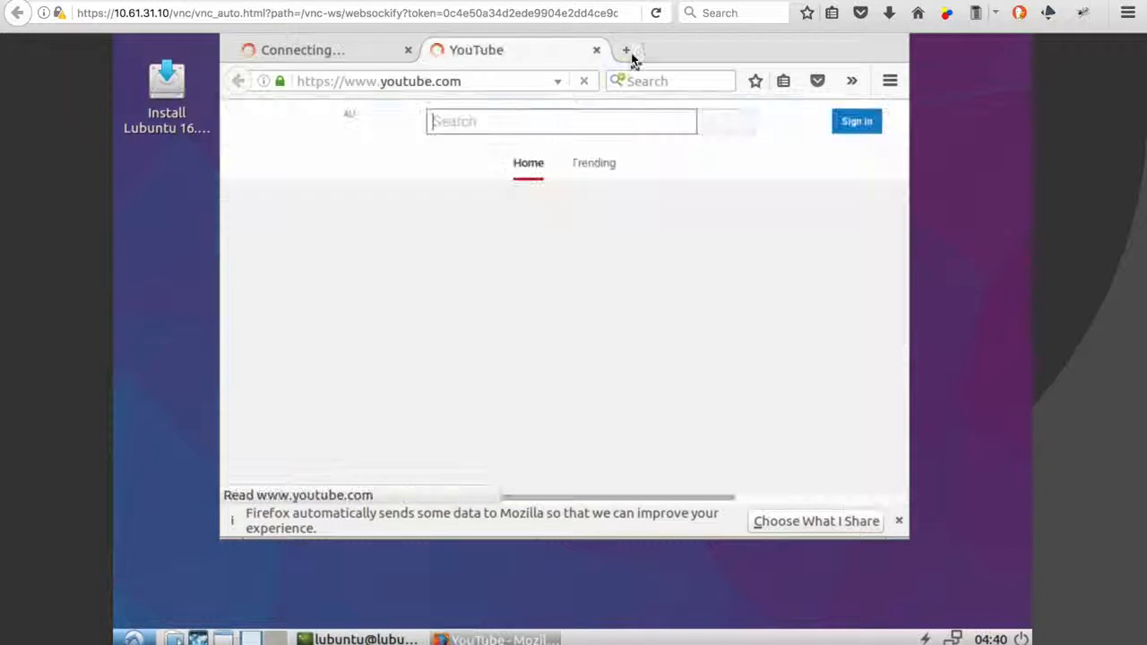
{"action": "left_click", "coordinate": [630, 54]}
{"action": "type", "text": "www.fortinet.com"}
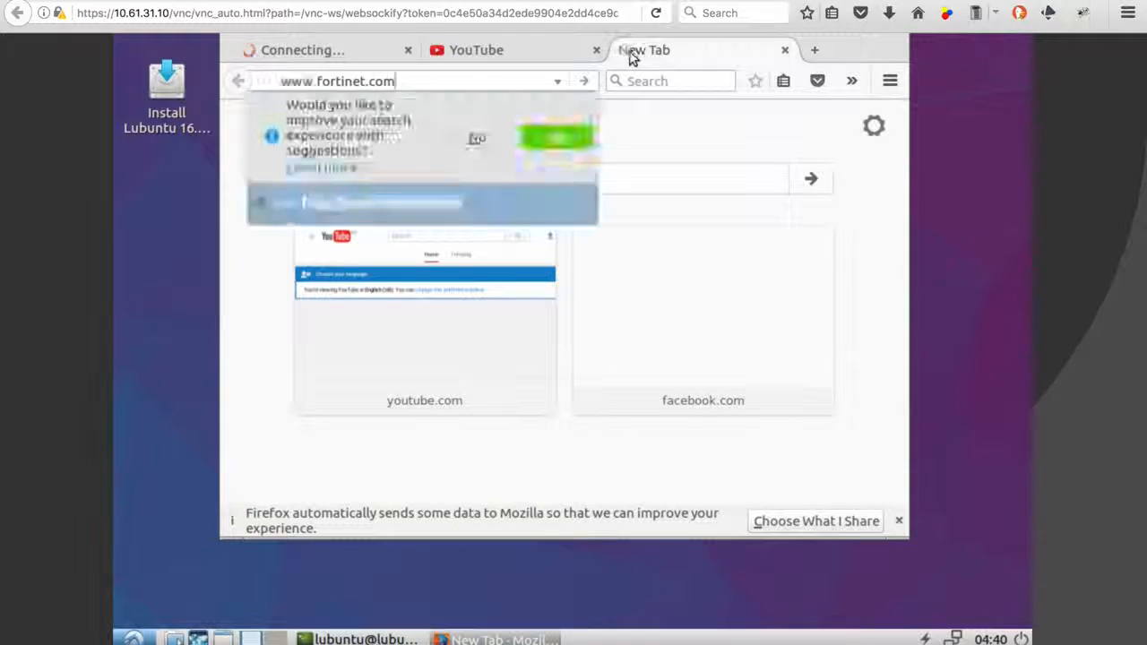
{"action": "key", "text": "Return"}
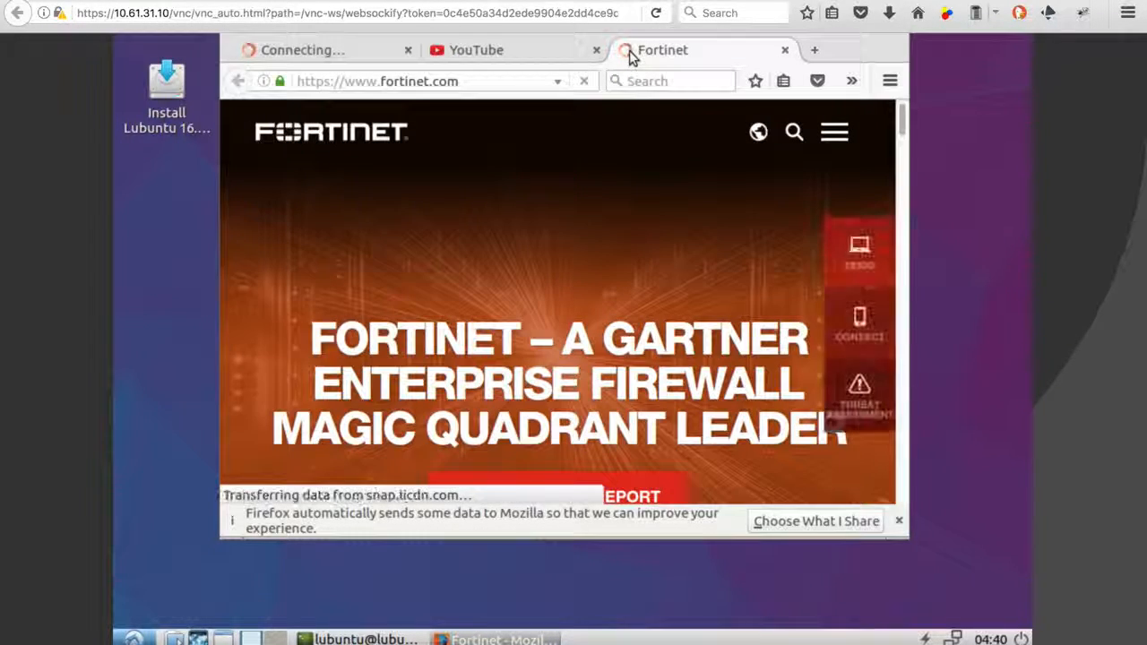